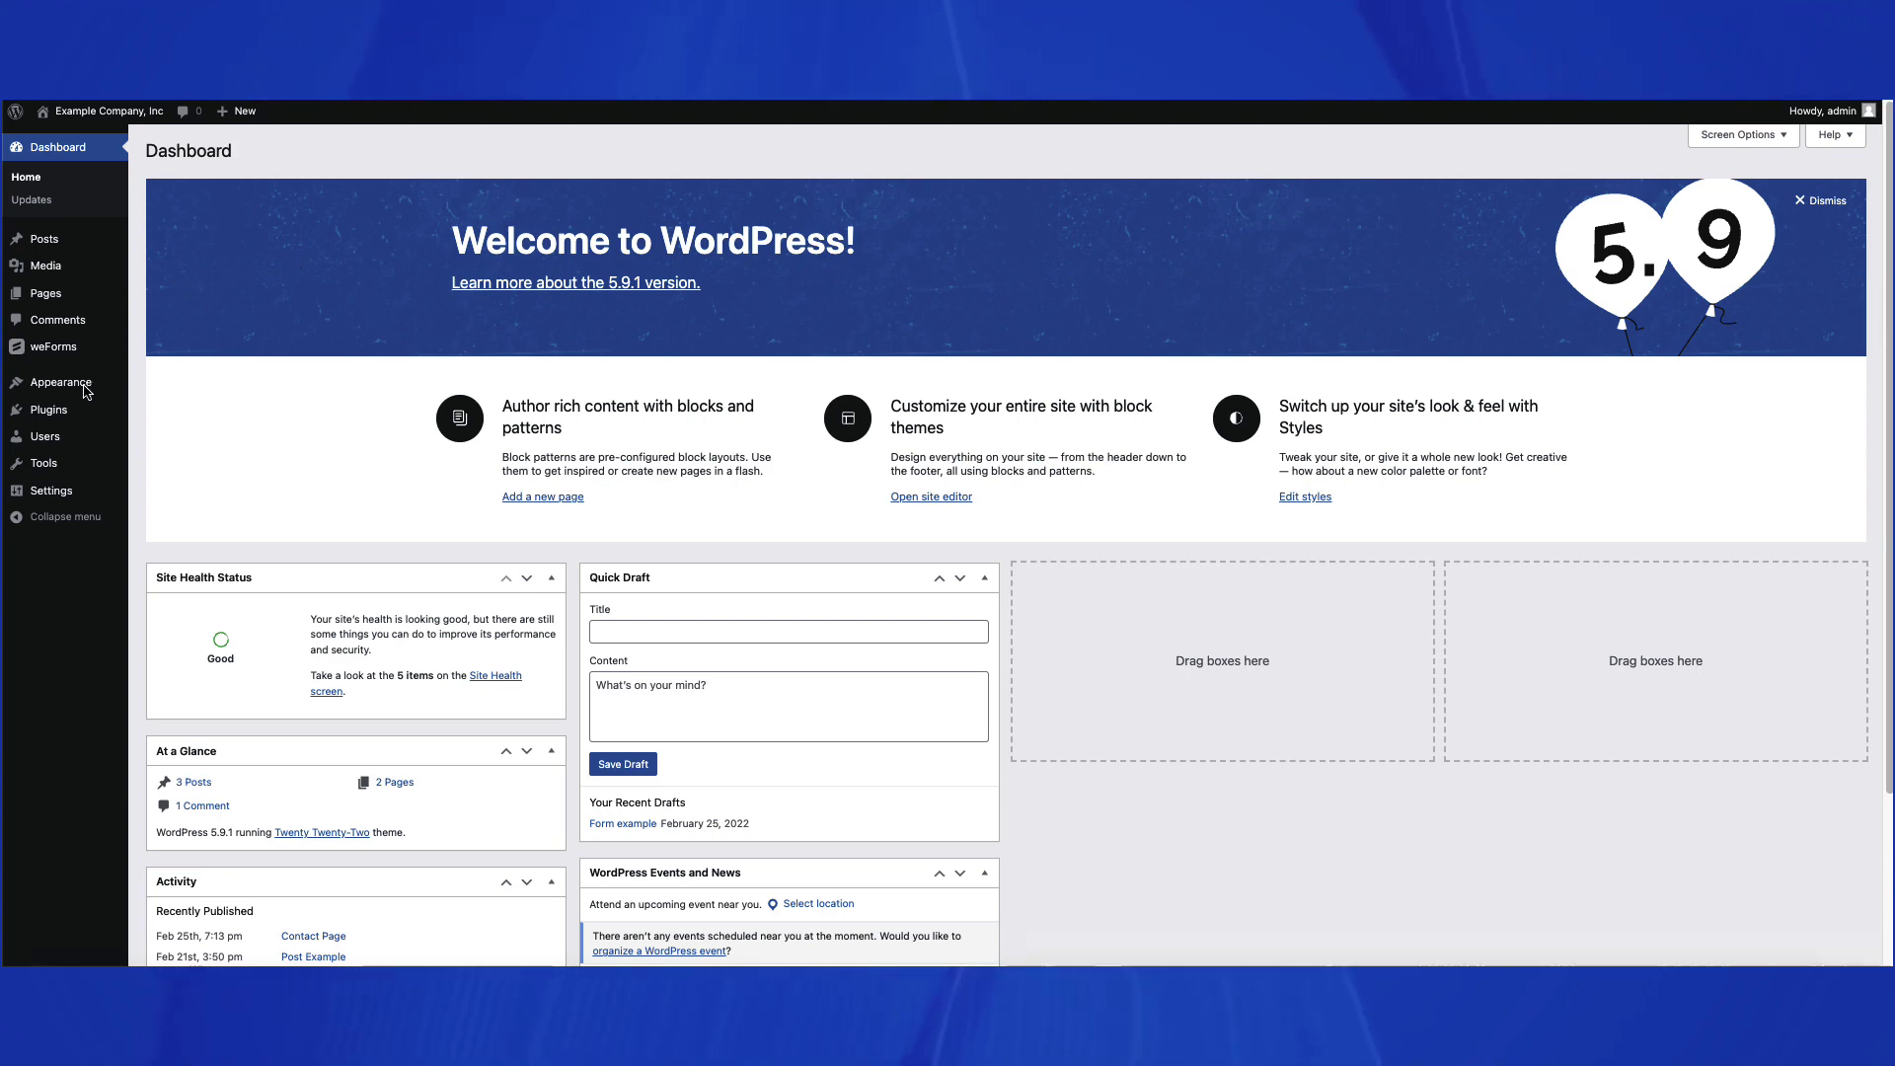
# Open the Twenty Twenty-Two theme's Home template in the Site Editor via Appearance > Themes.
pyautogui.moveTo(82, 388)
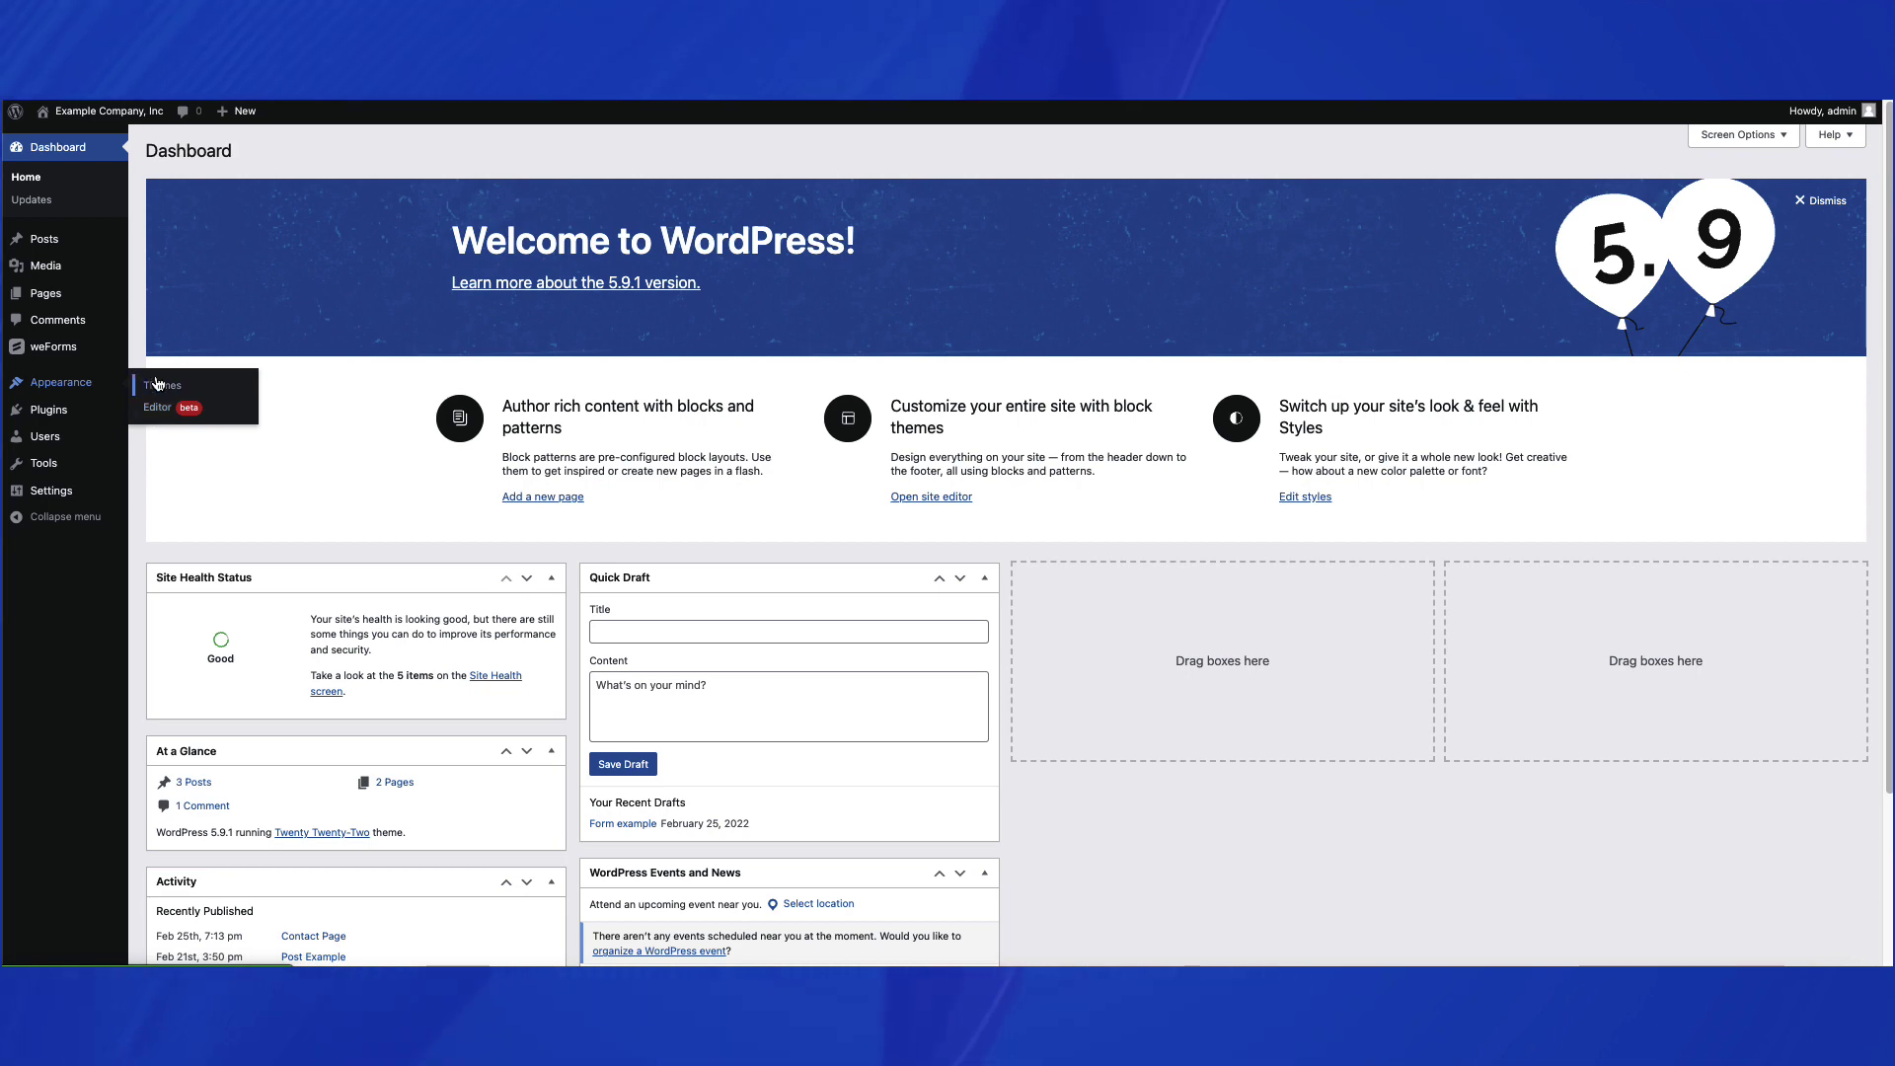
pyautogui.click(211, 389)
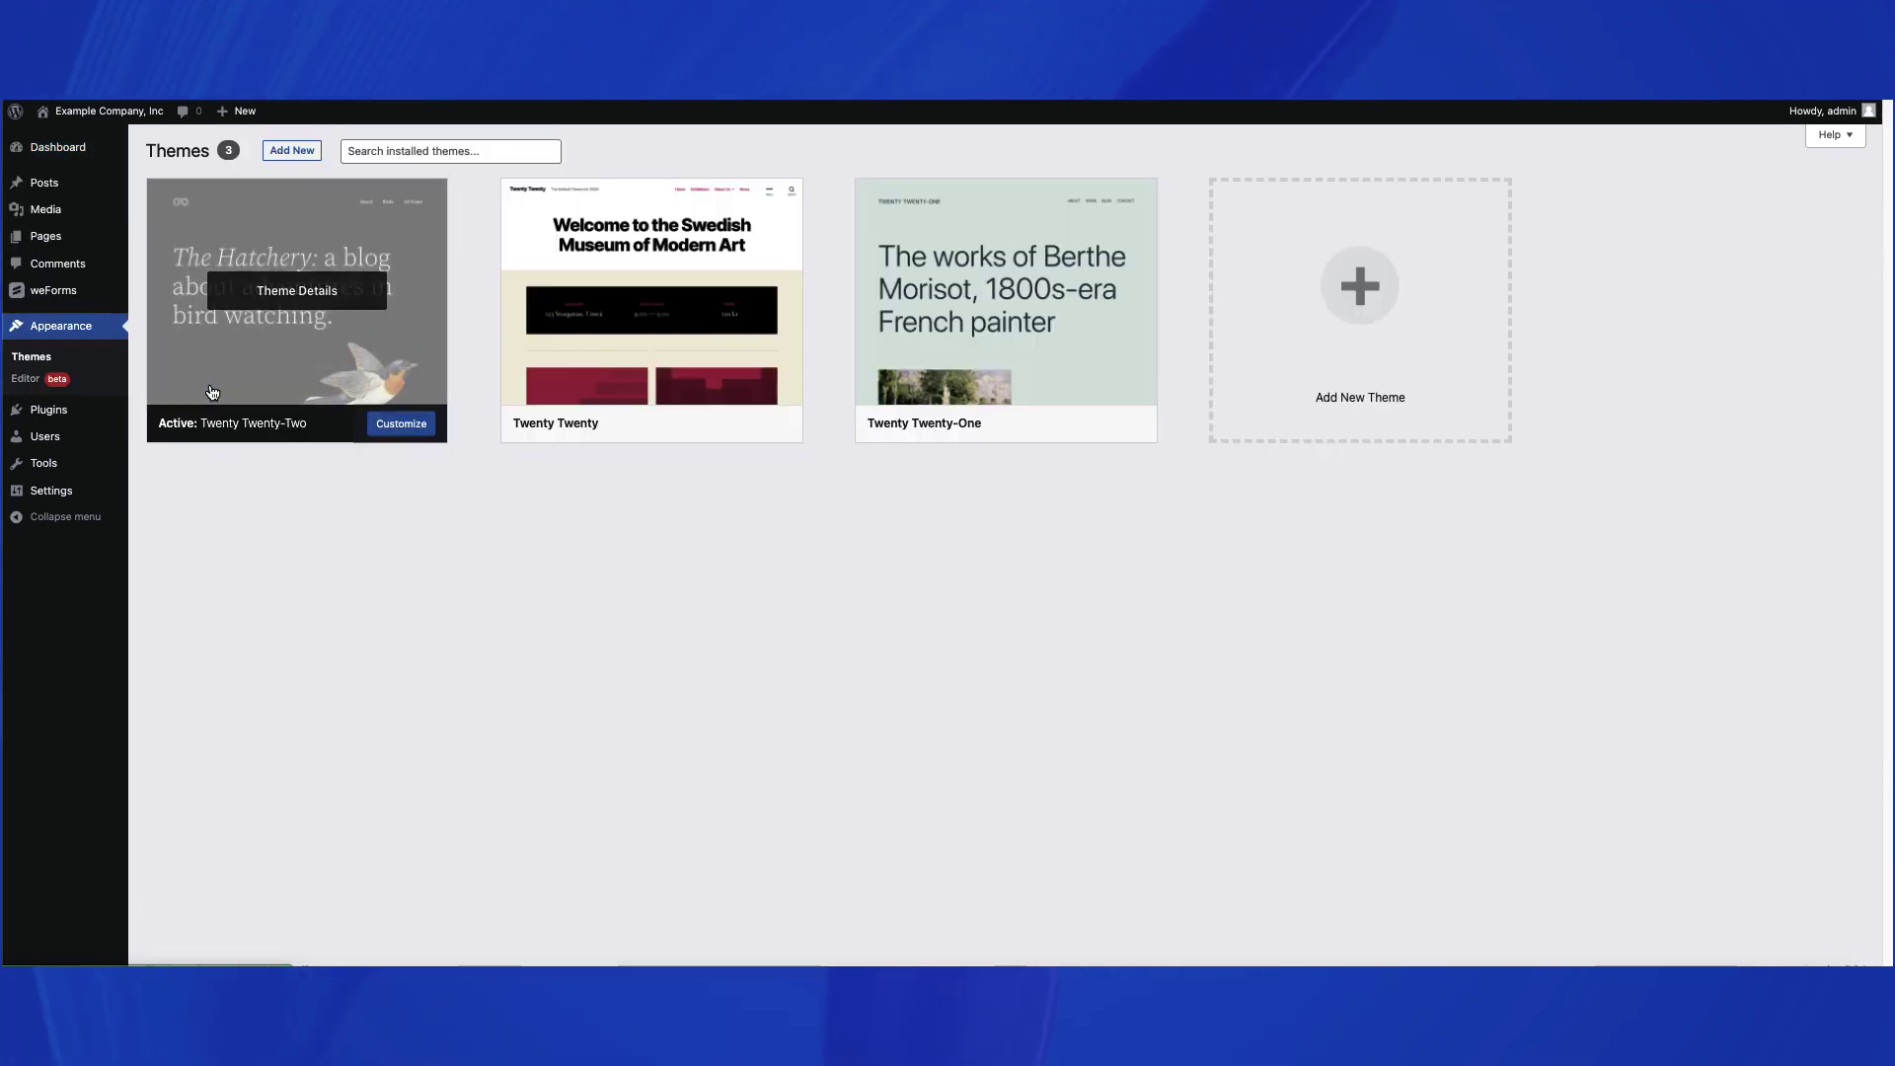
pyautogui.click(413, 430)
pyautogui.moveTo(103, 126)
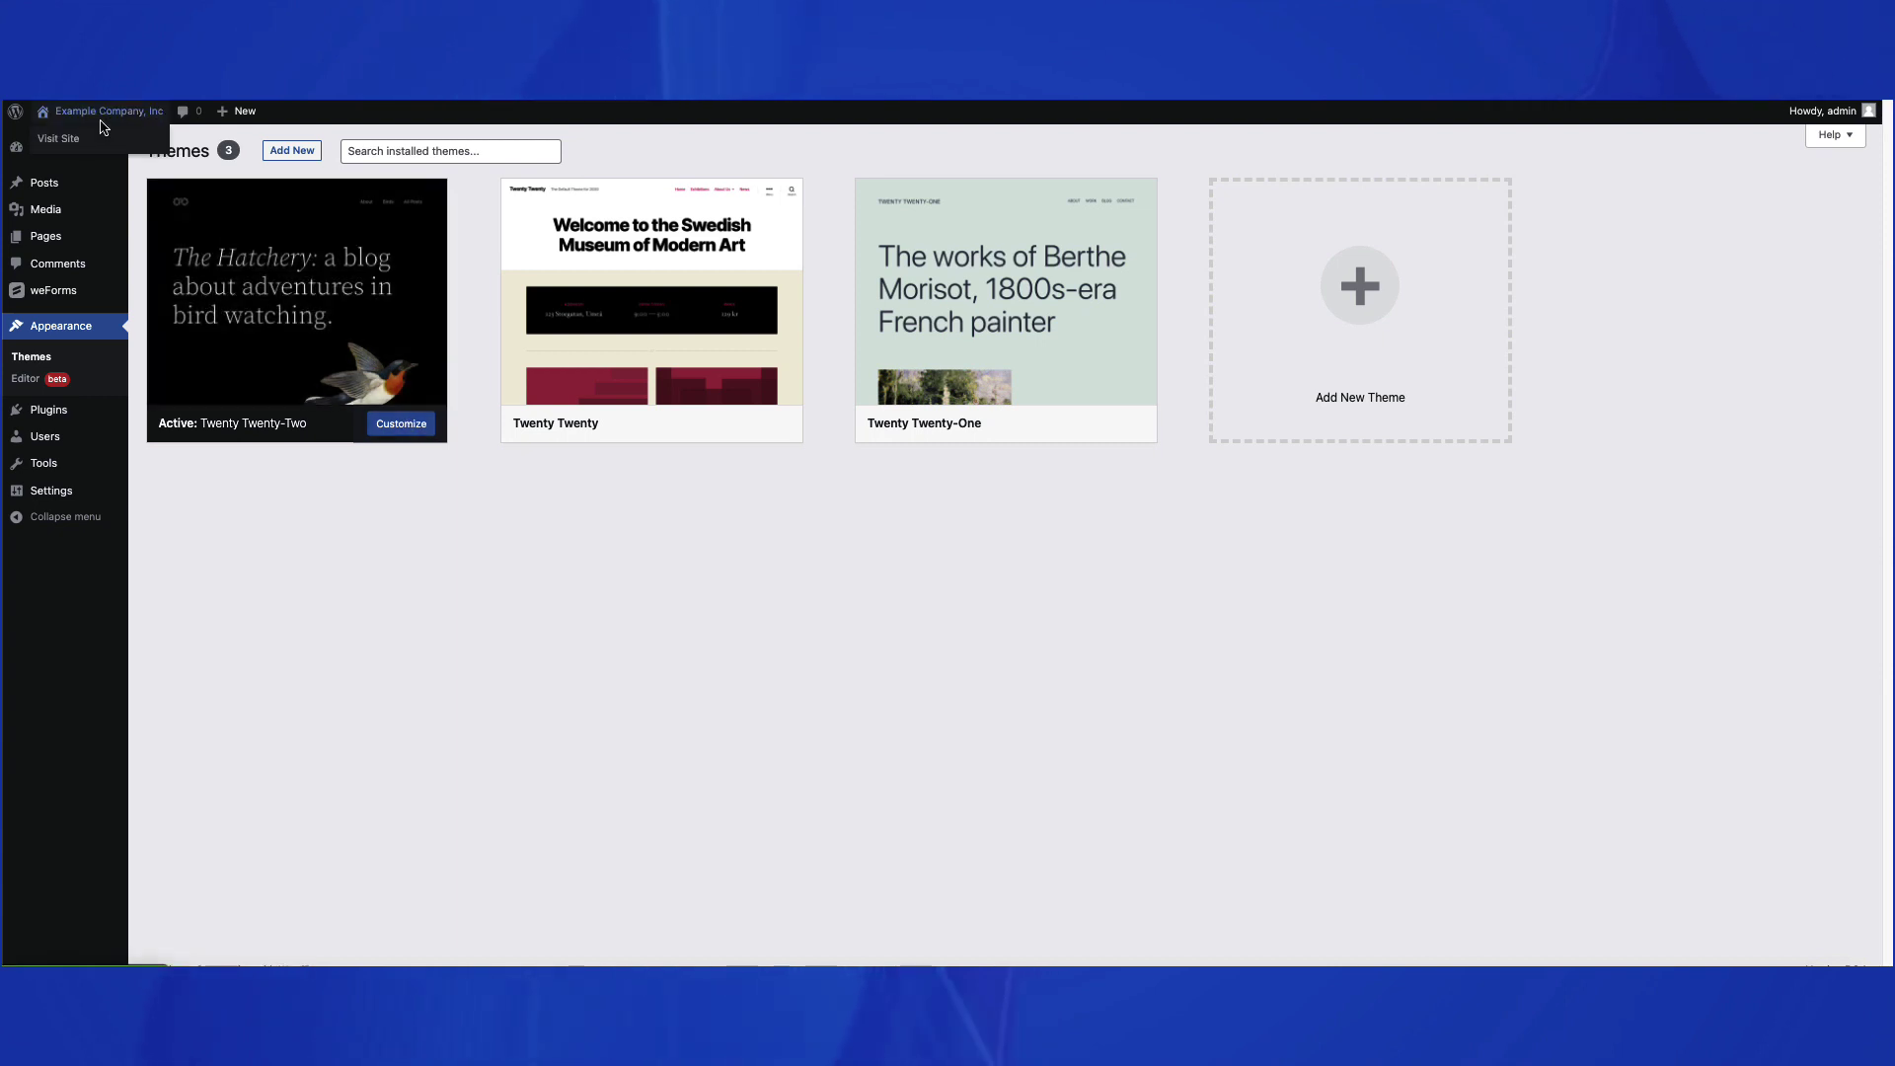
pyautogui.click(122, 151)
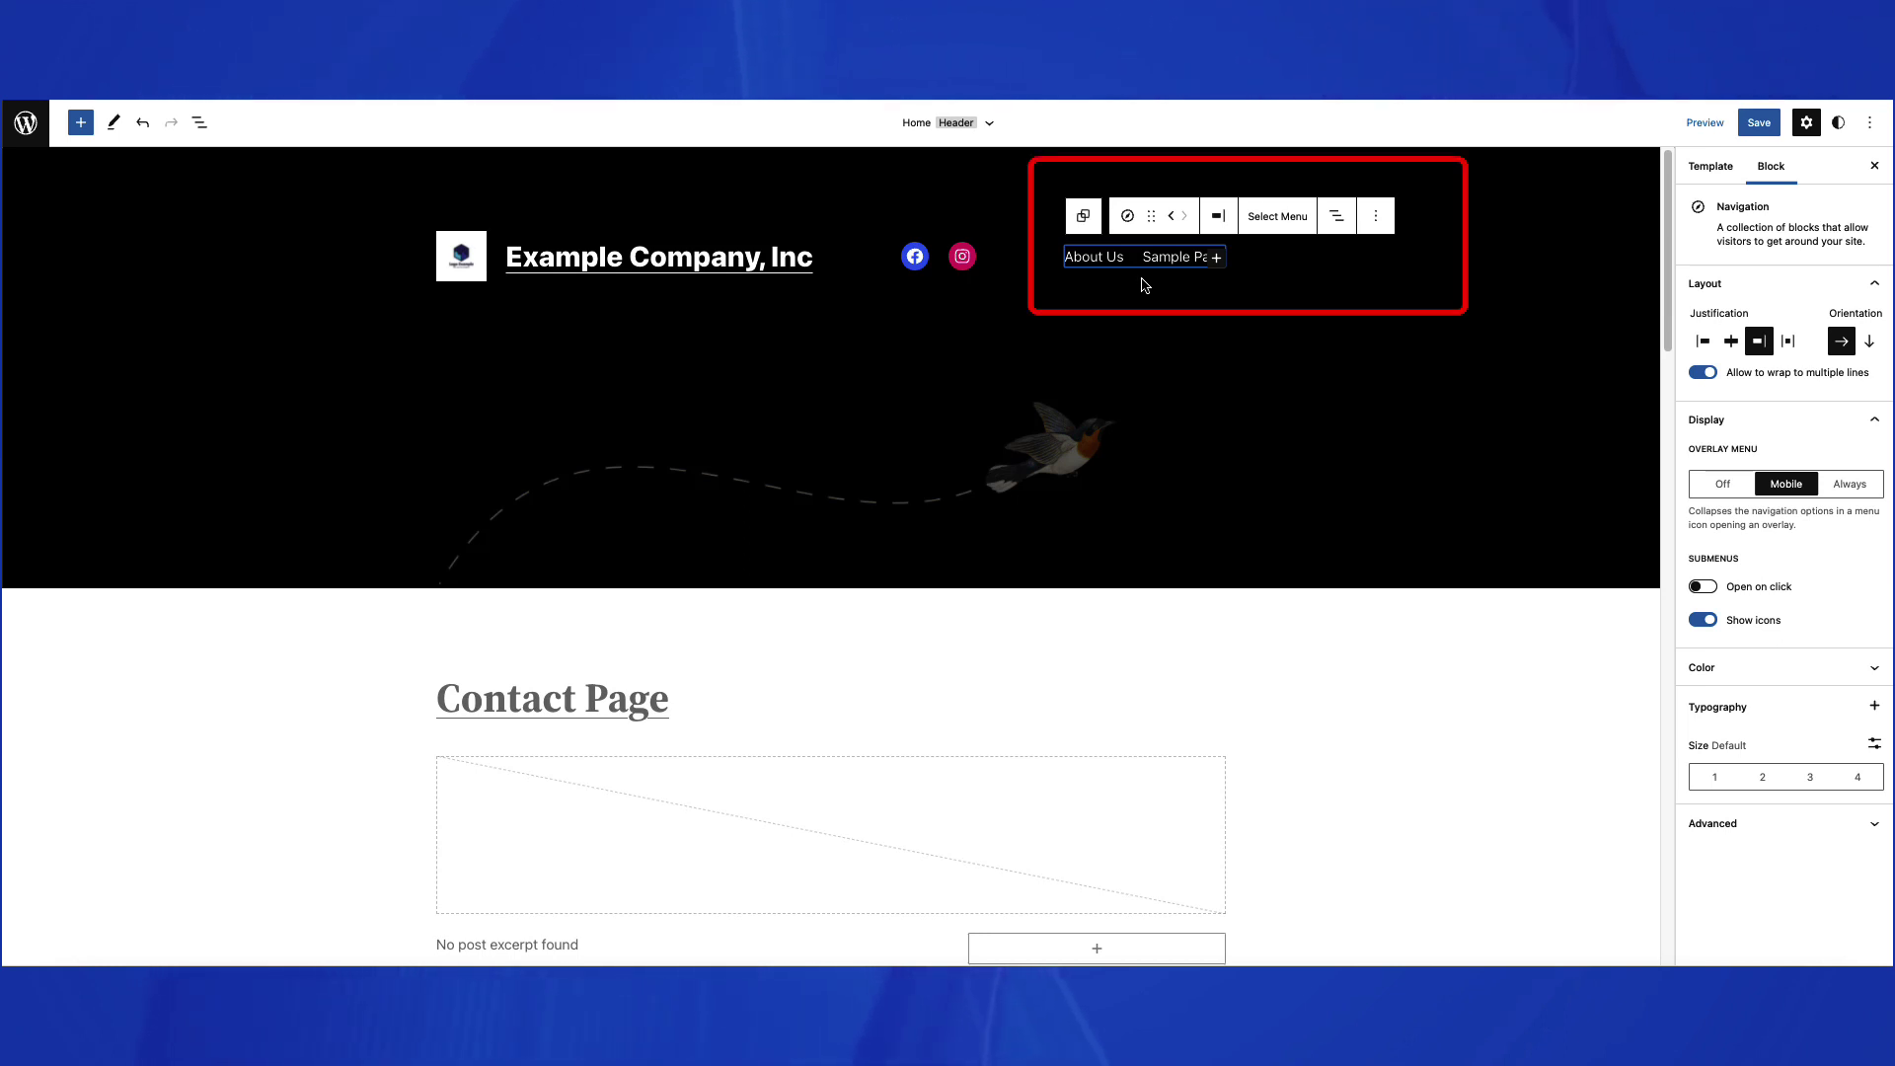
# In List View, drill down from Header through Navigation to the Page List block.
pyautogui.click(201, 124)
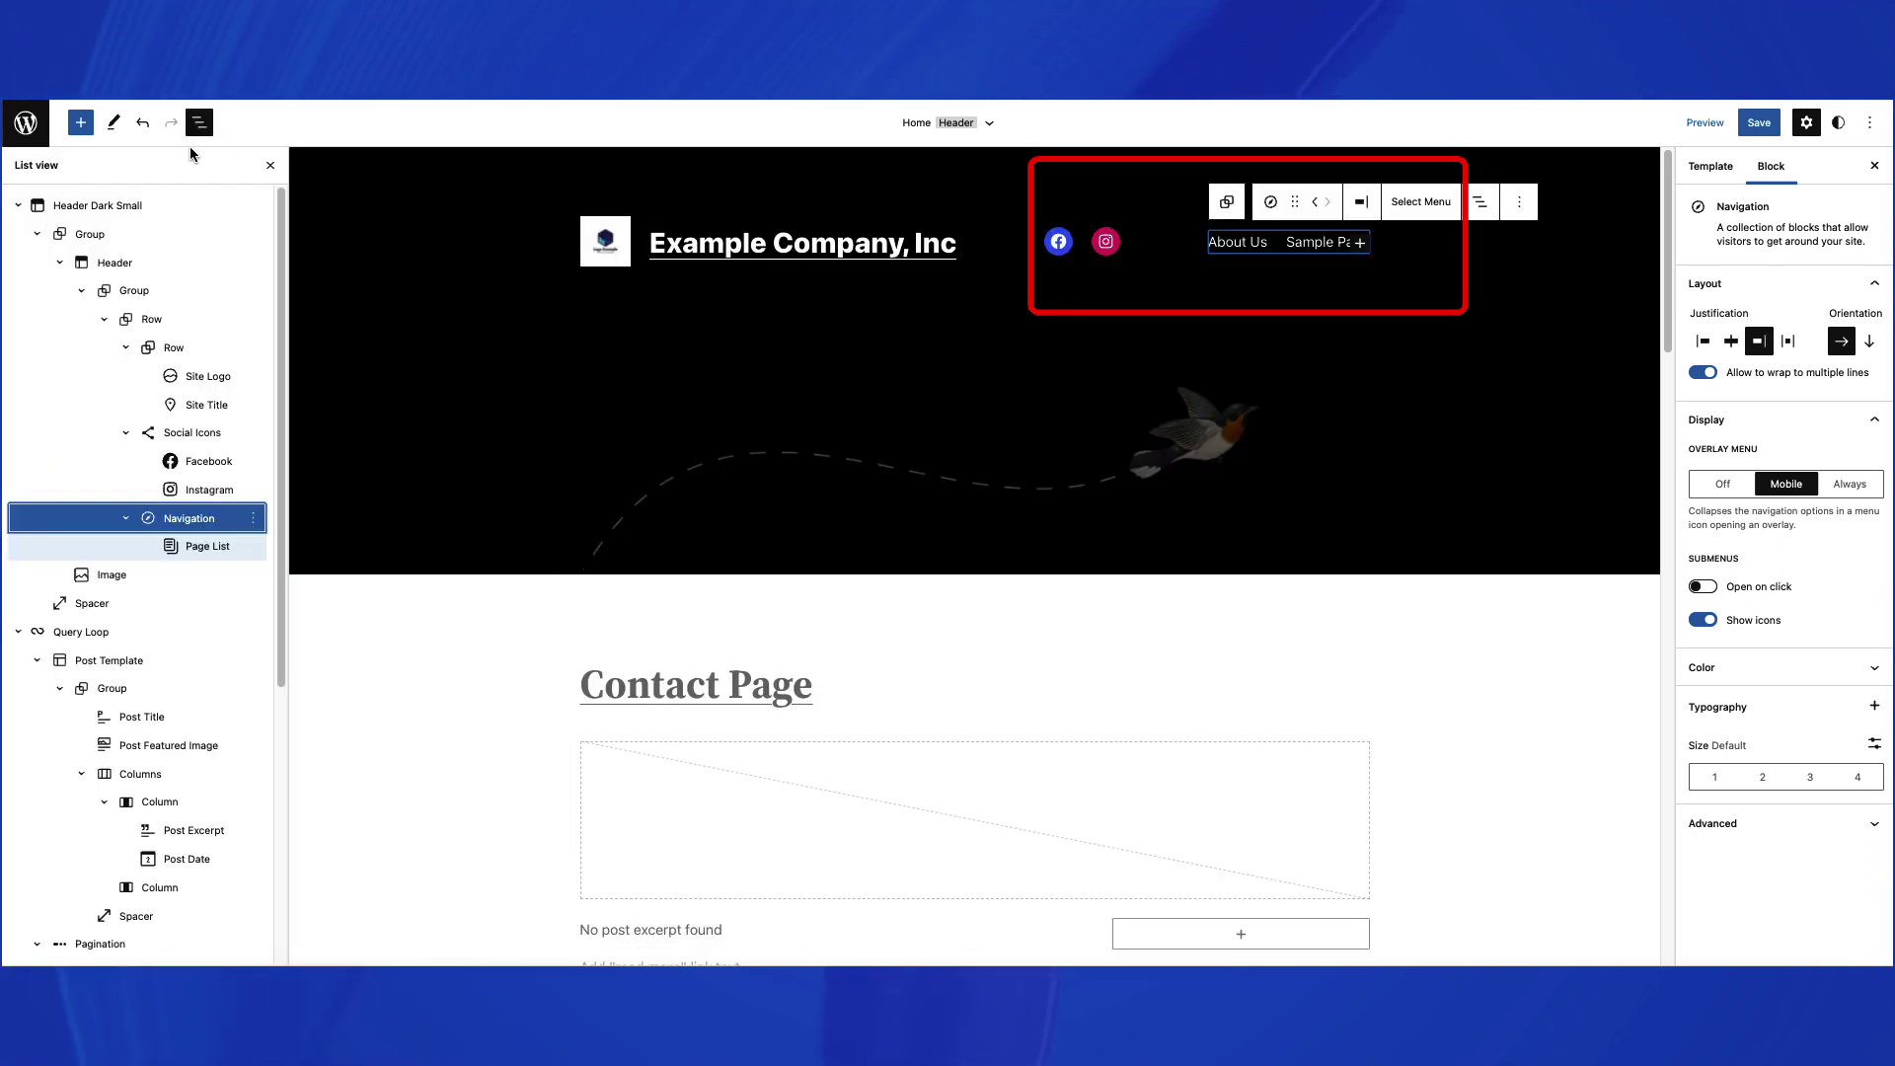
pyautogui.click(144, 271)
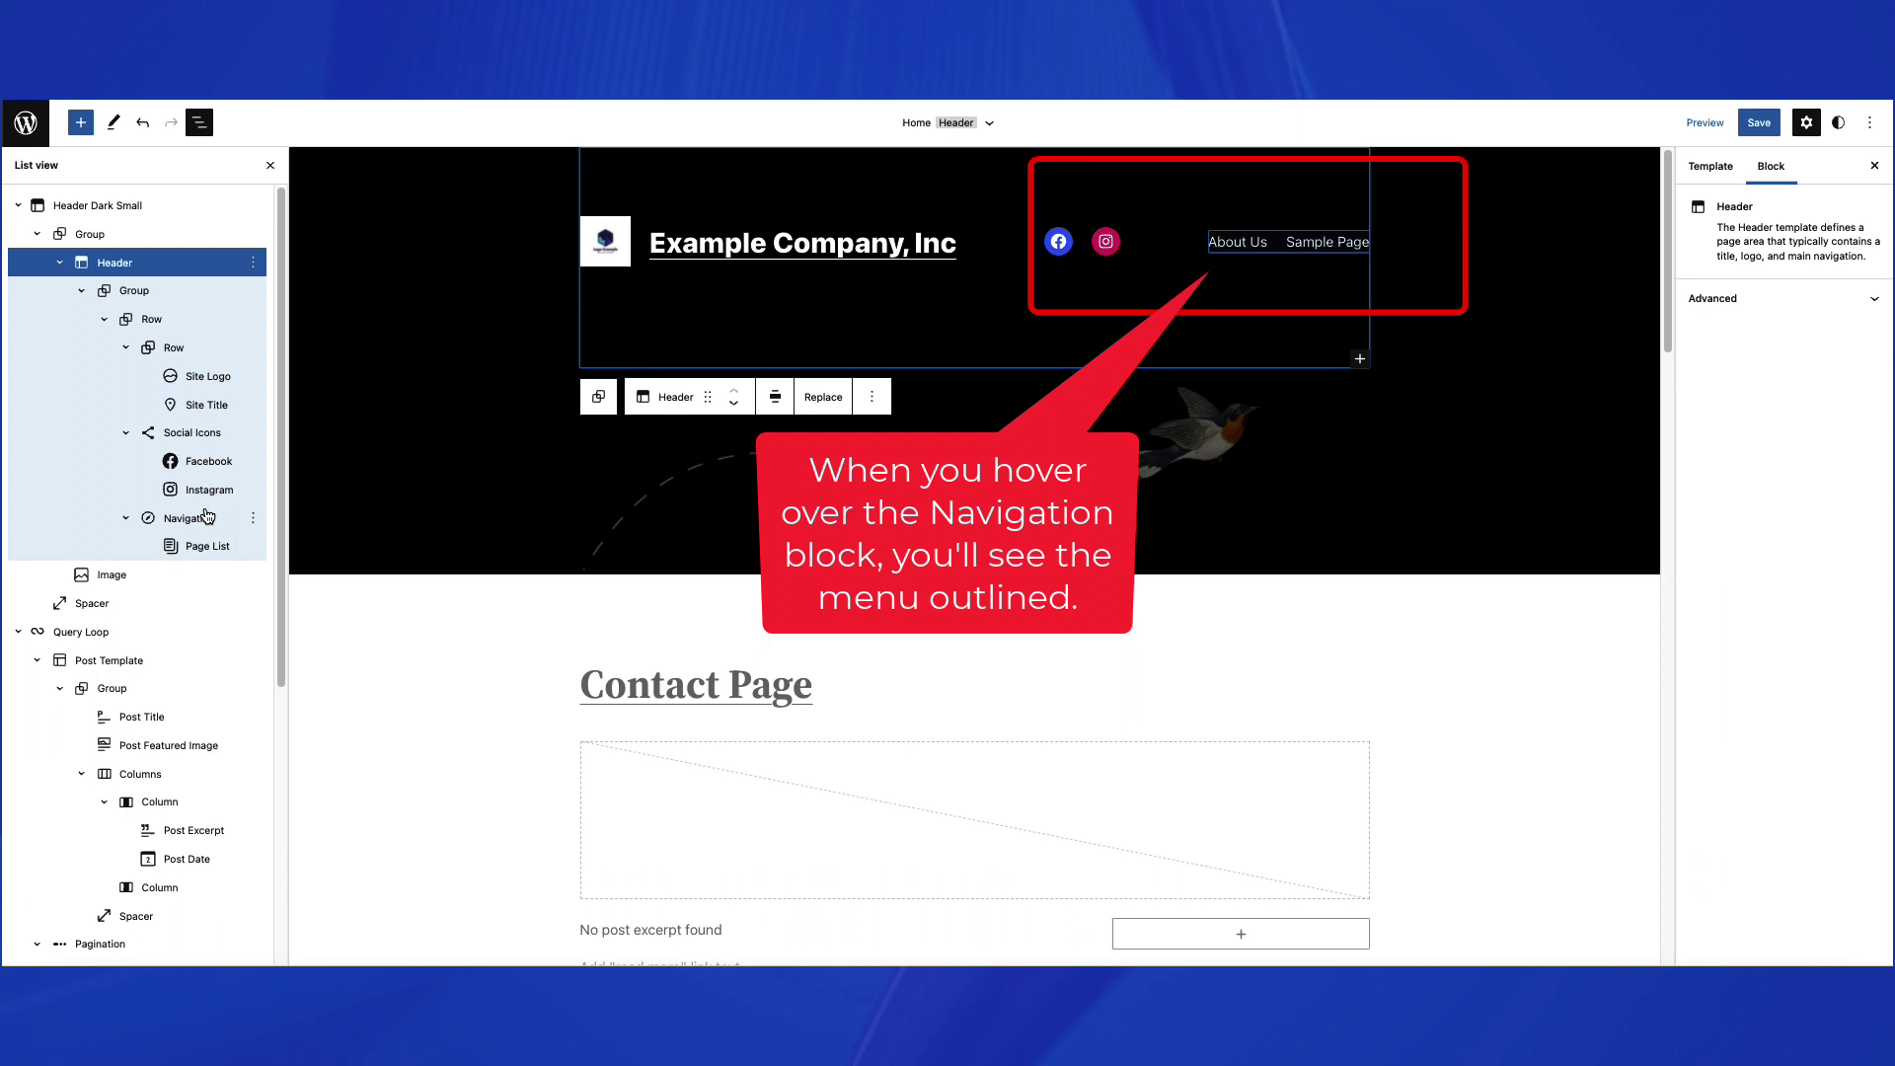
pyautogui.click(188, 518)
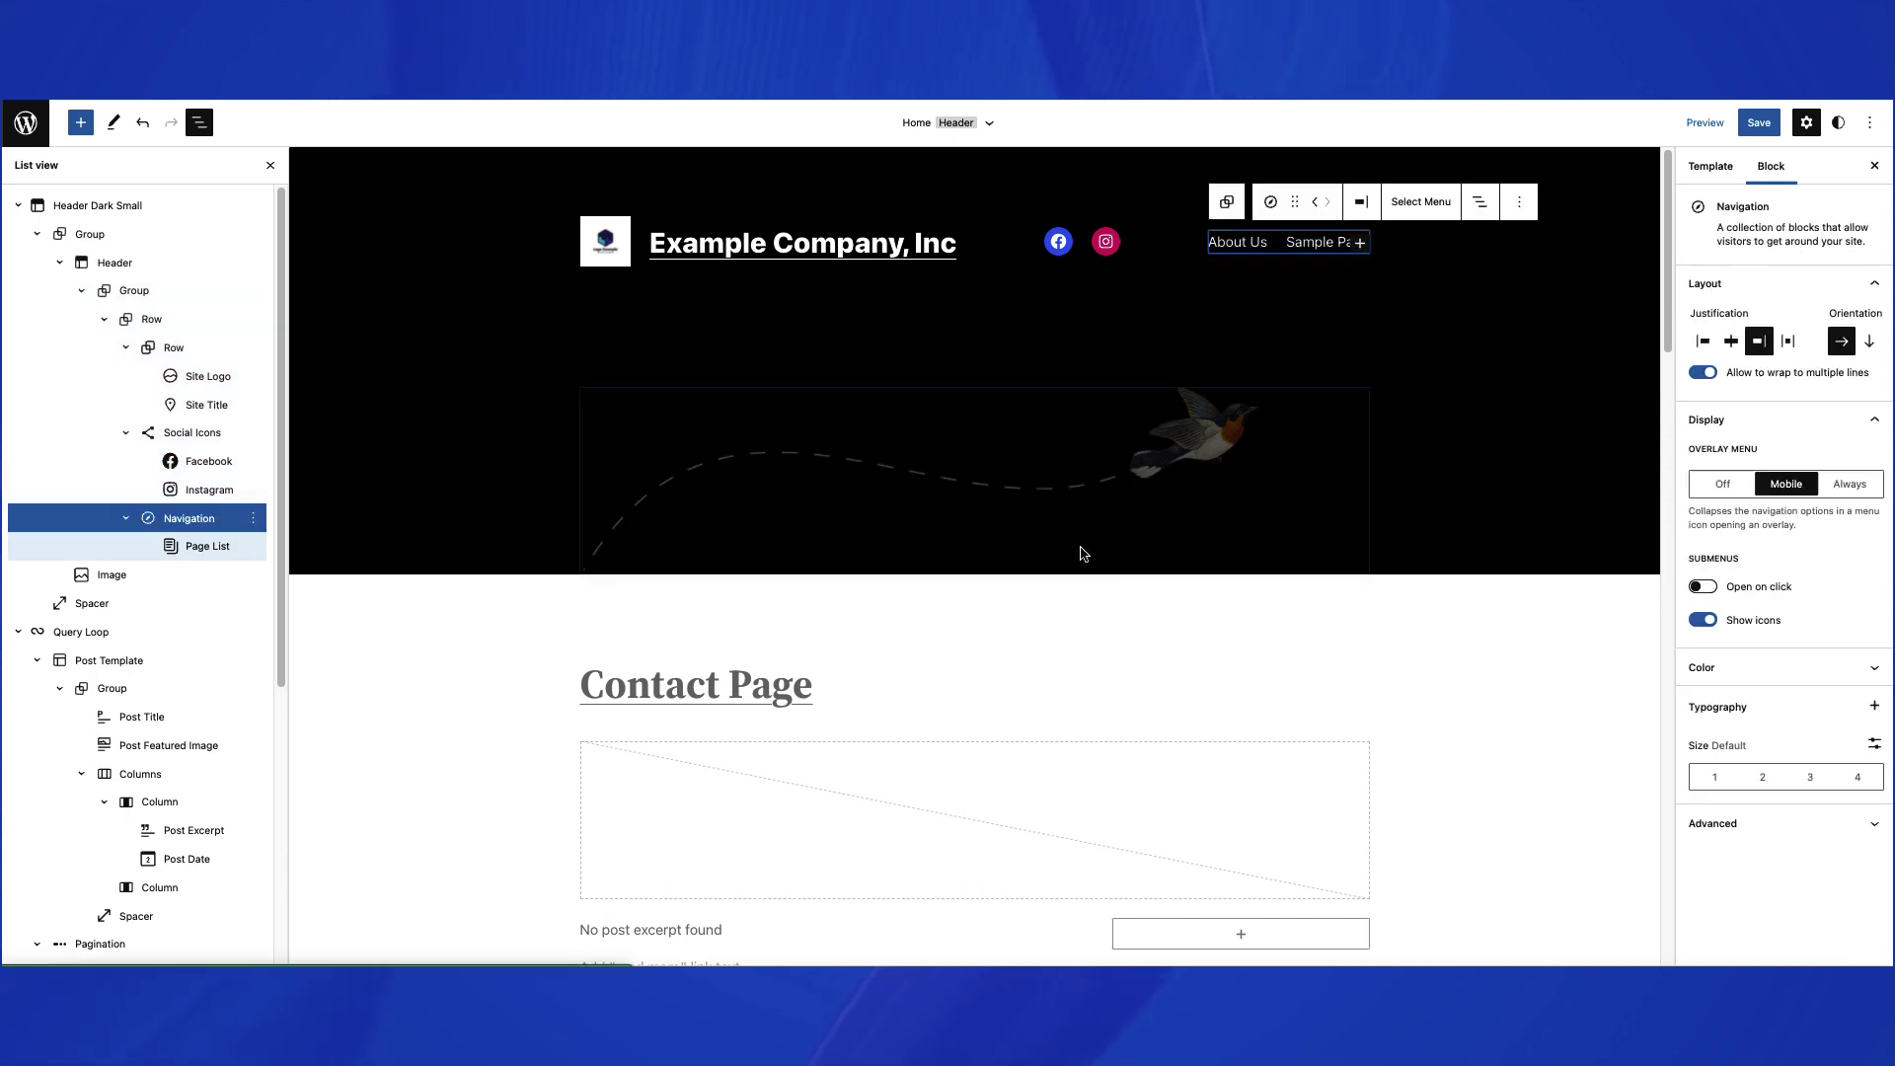
pyautogui.click(227, 553)
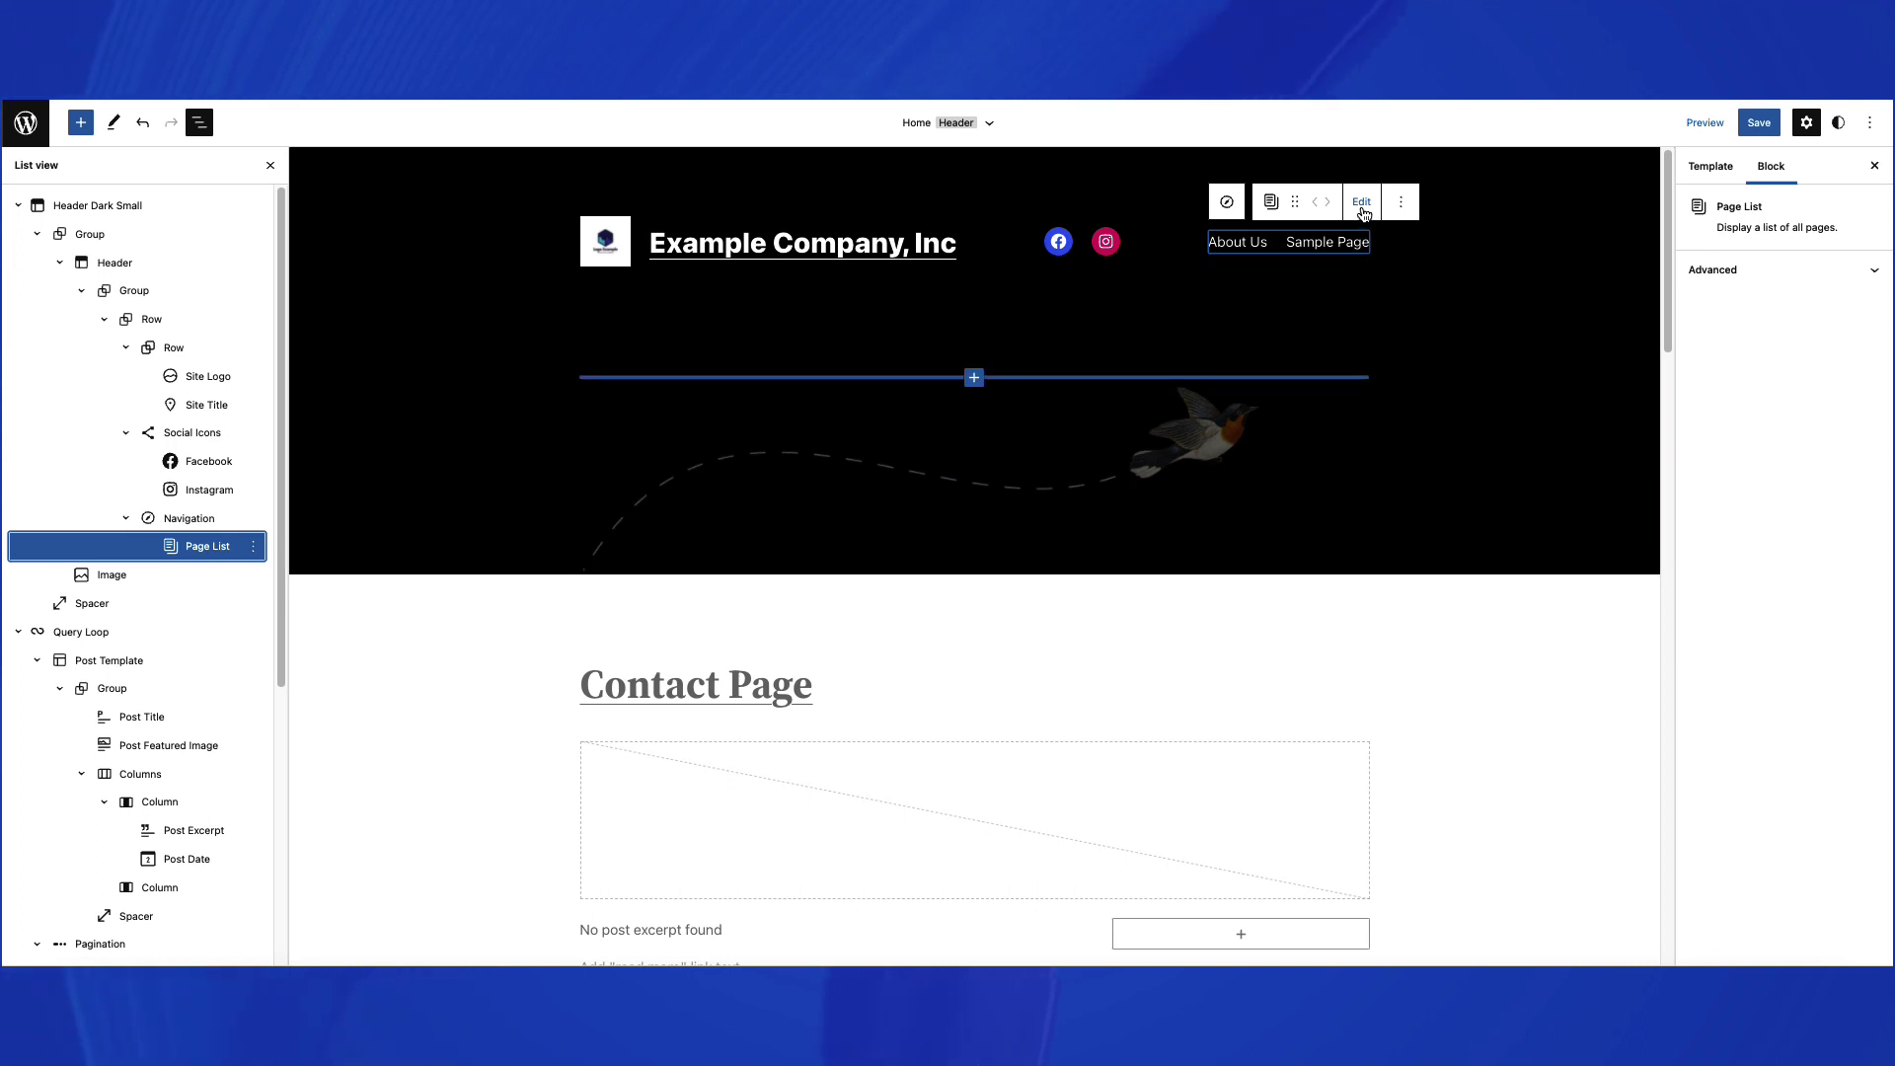
# Convert the Page List to links, then select the Sample Page and About Us links.
pyautogui.click(1362, 203)
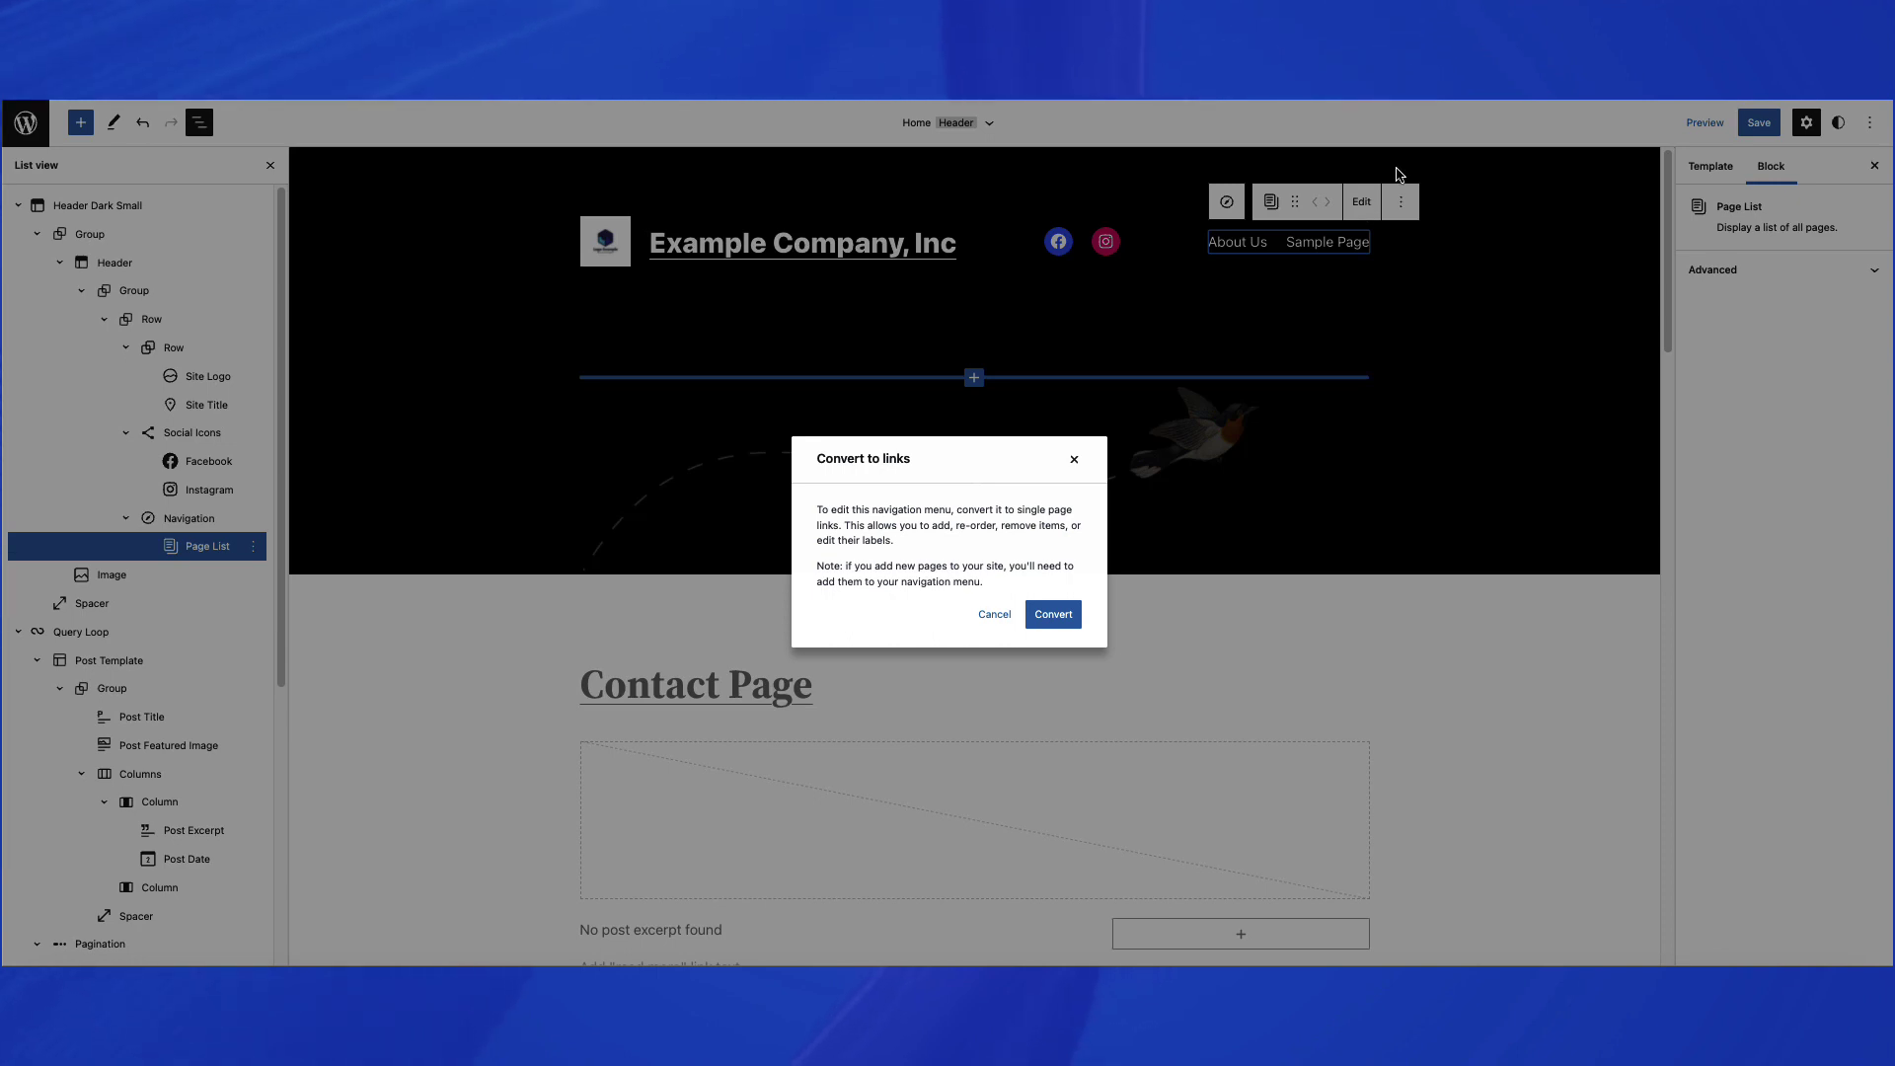
pyautogui.click(1046, 615)
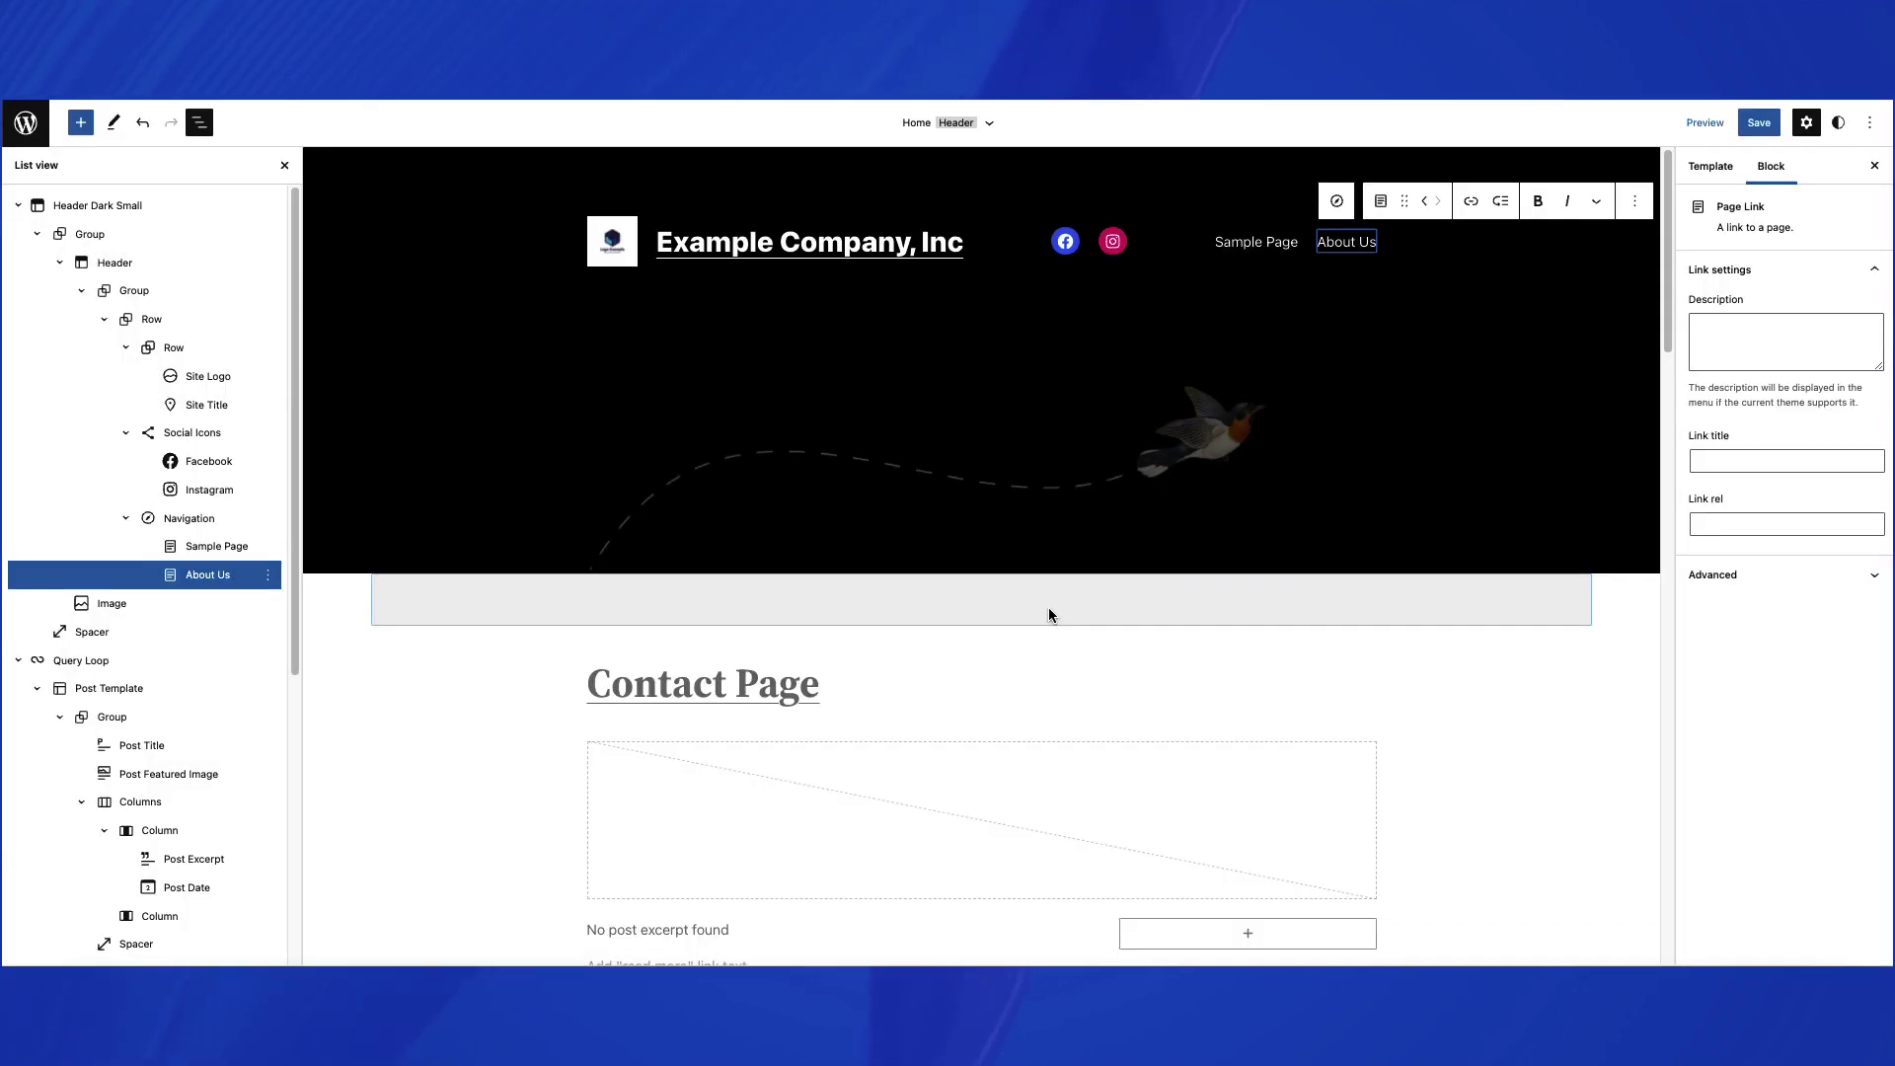
pyautogui.click(234, 554)
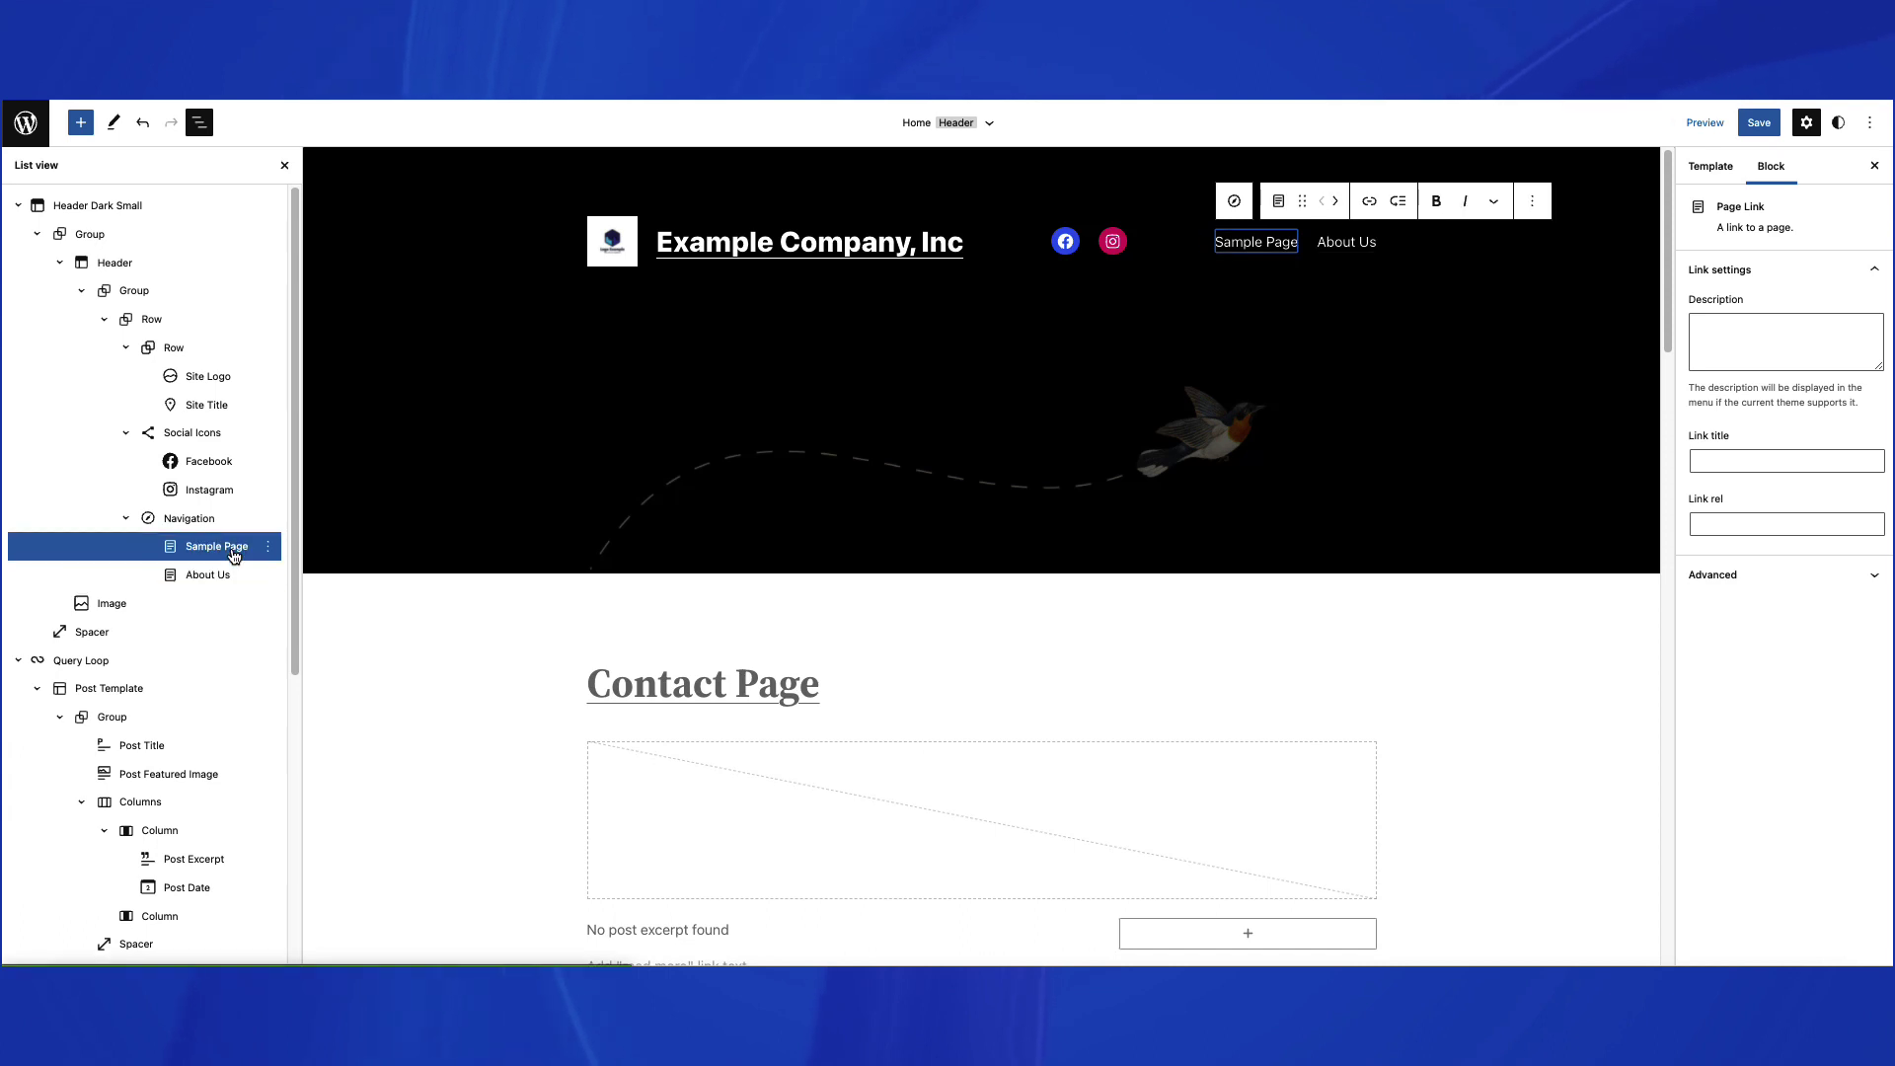
pyautogui.click(229, 575)
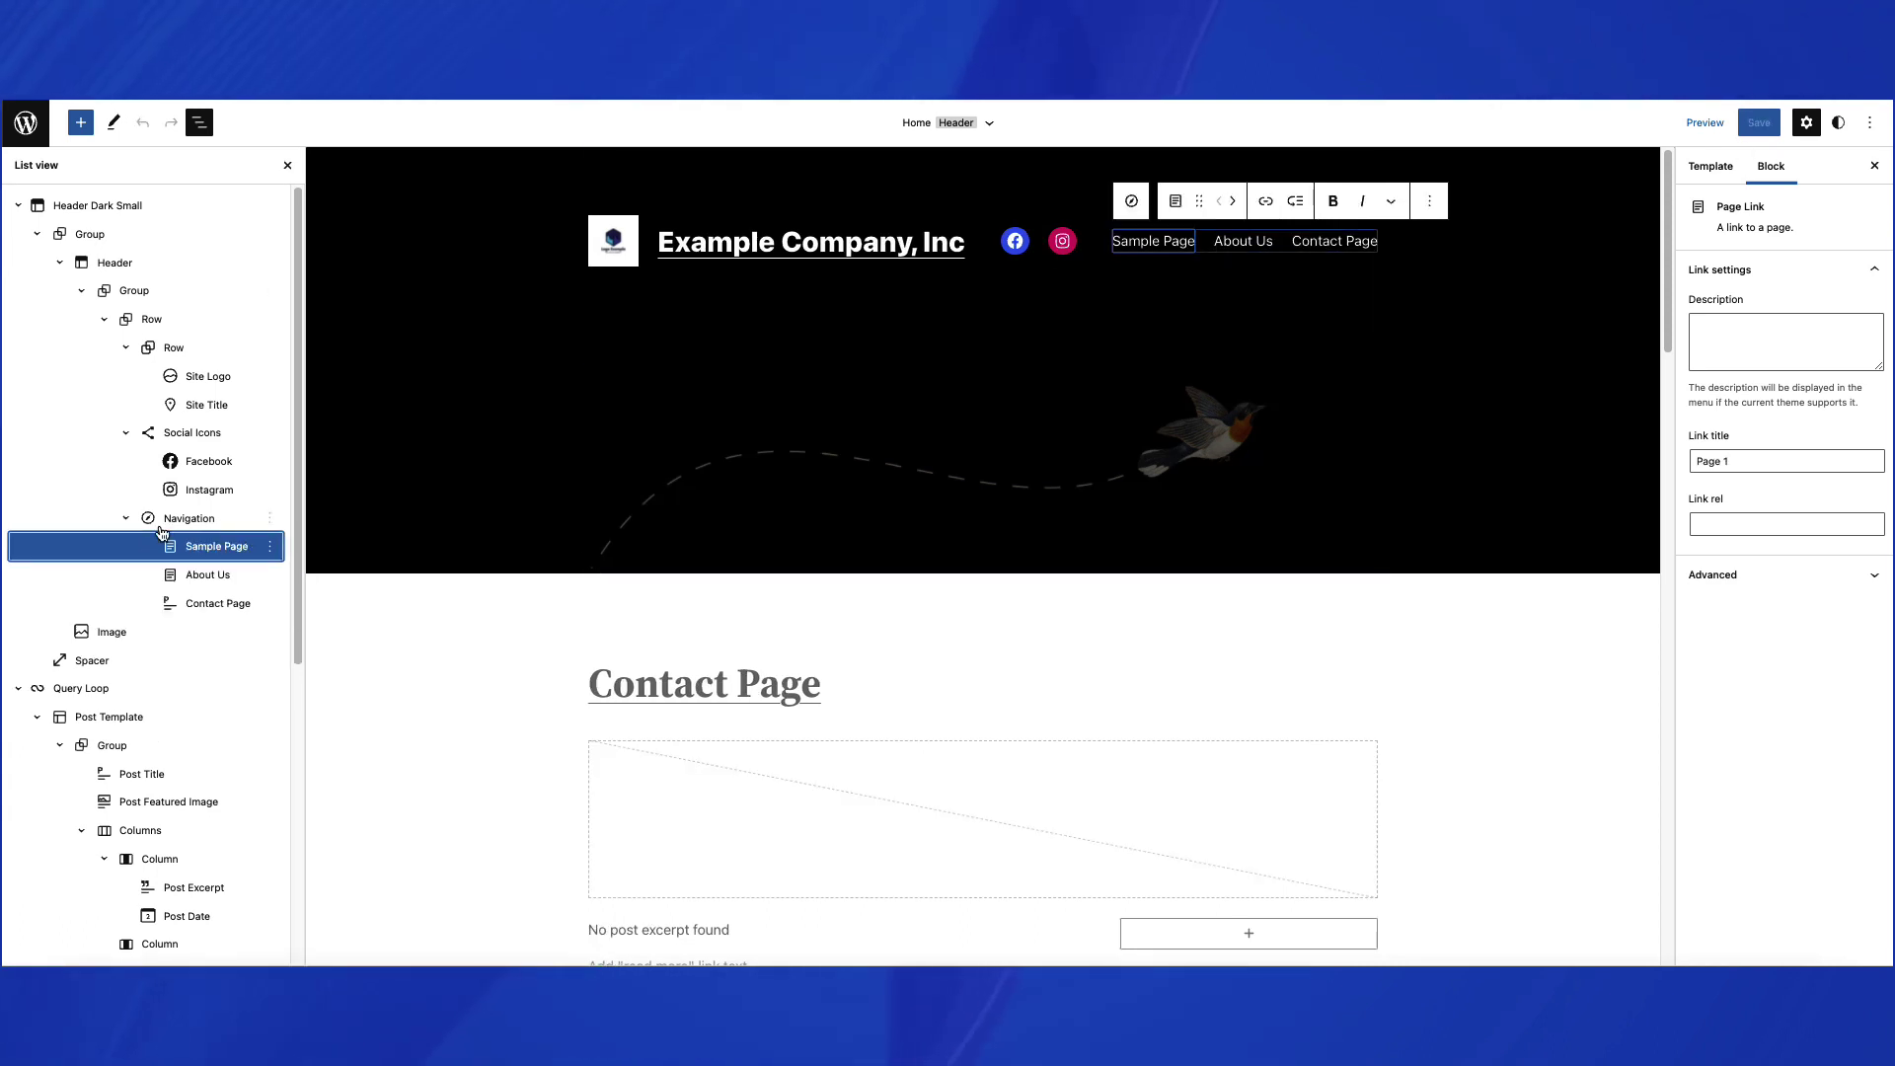
# From the Navigation block's Select Menu list, go to Manage menus to see the saved menus.
pyautogui.click(190, 518)
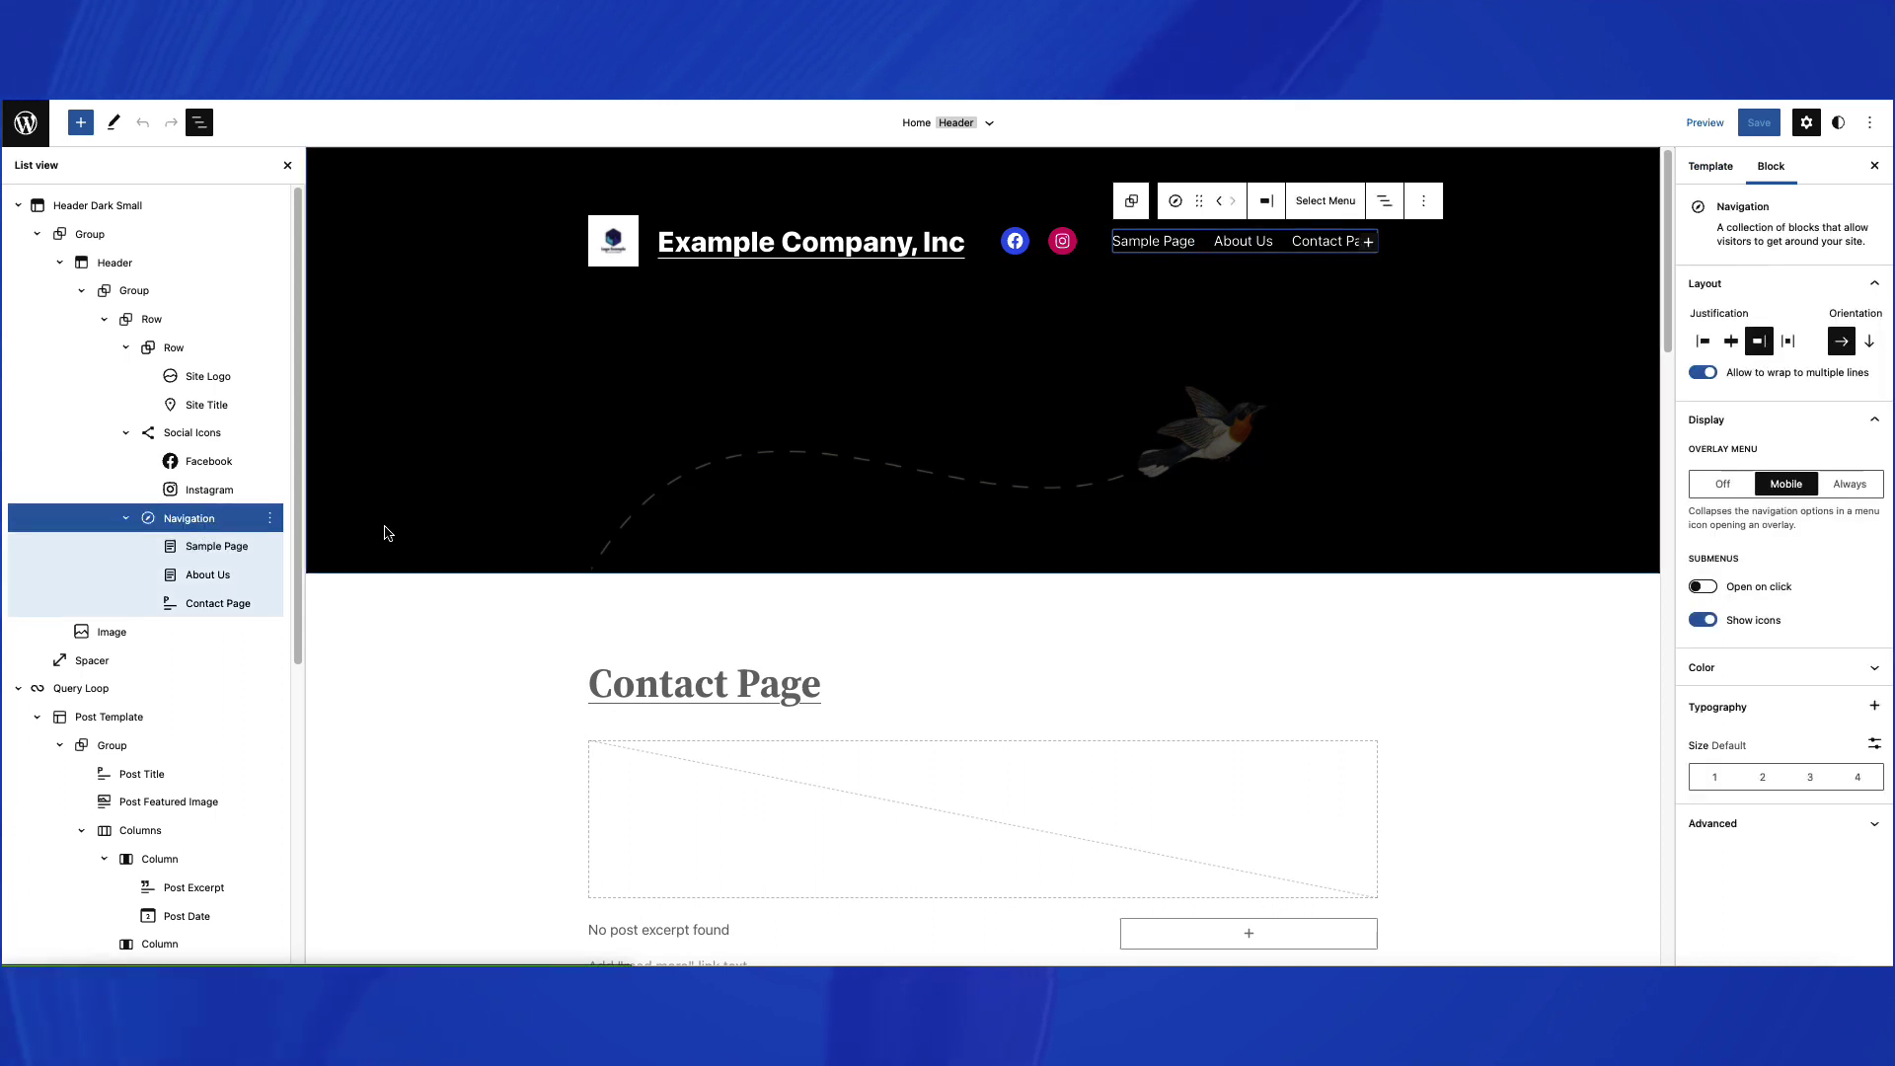
pyautogui.click(1327, 202)
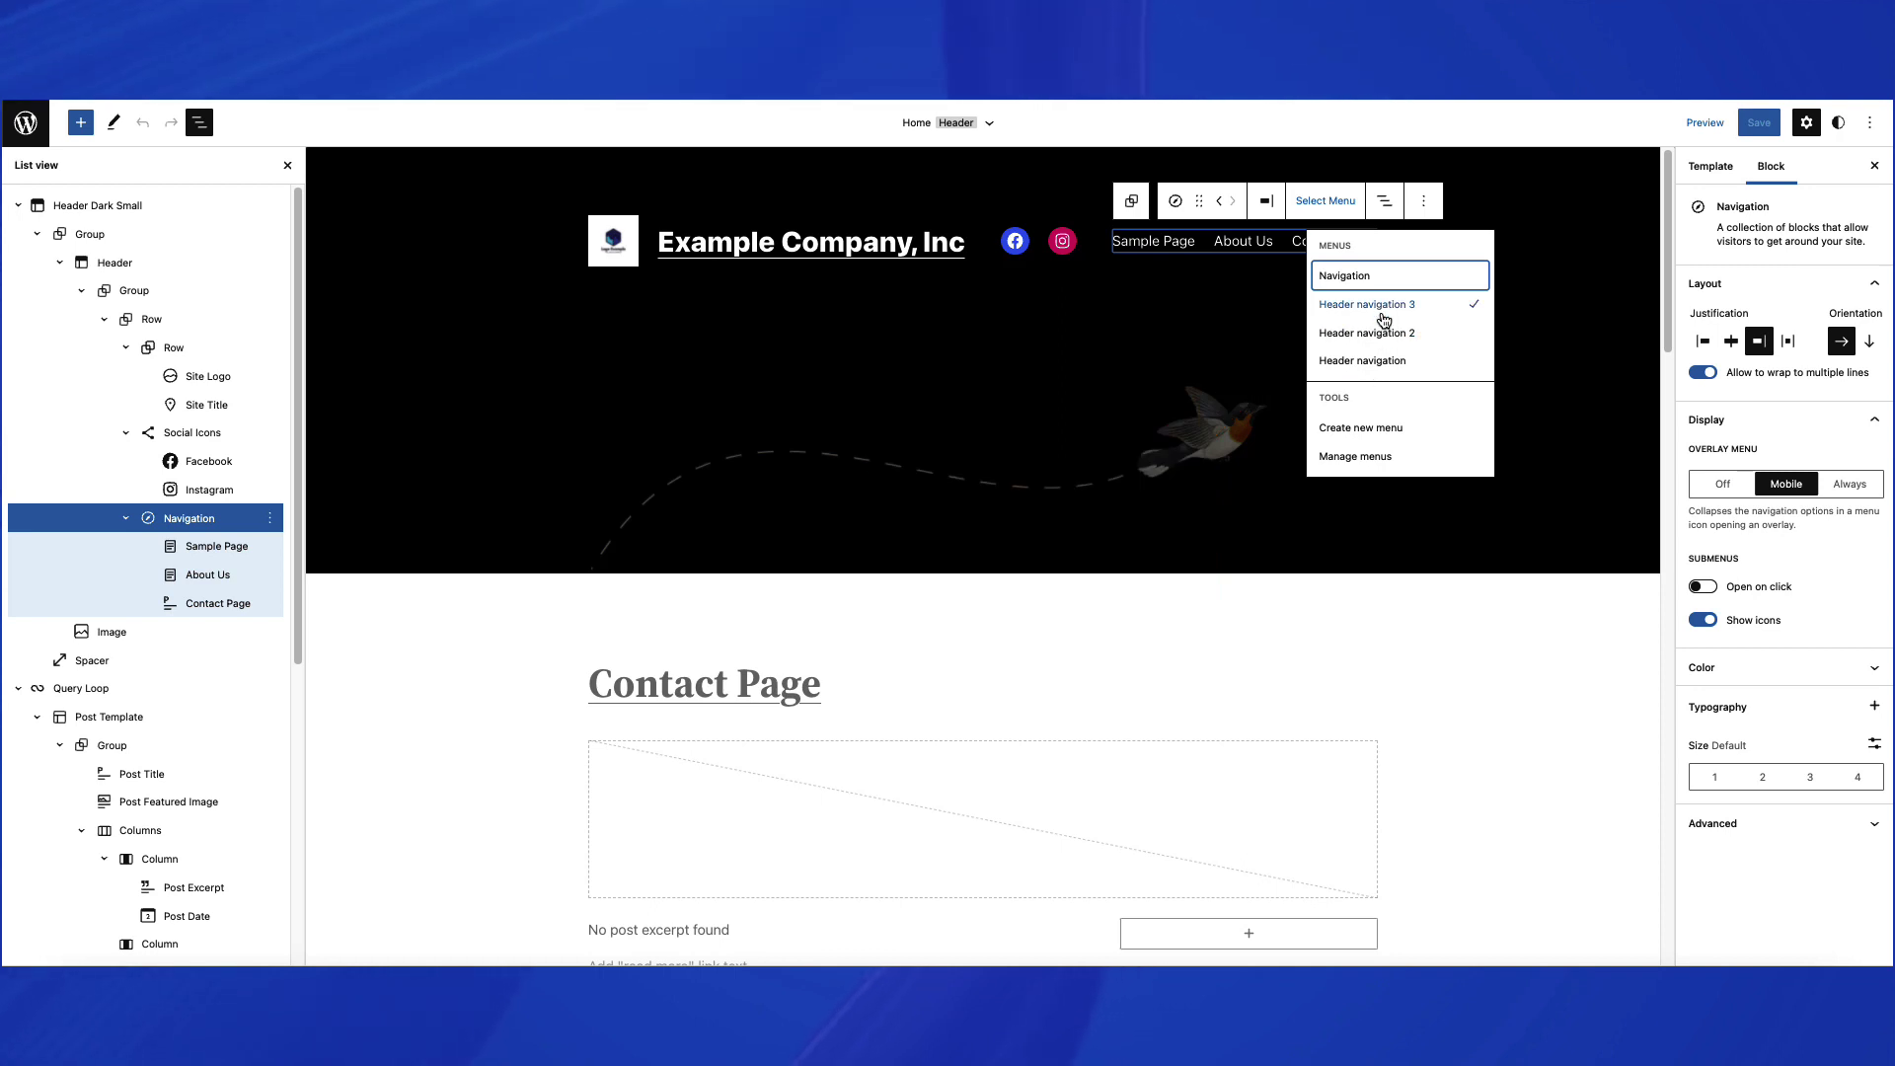
pyautogui.click(1382, 334)
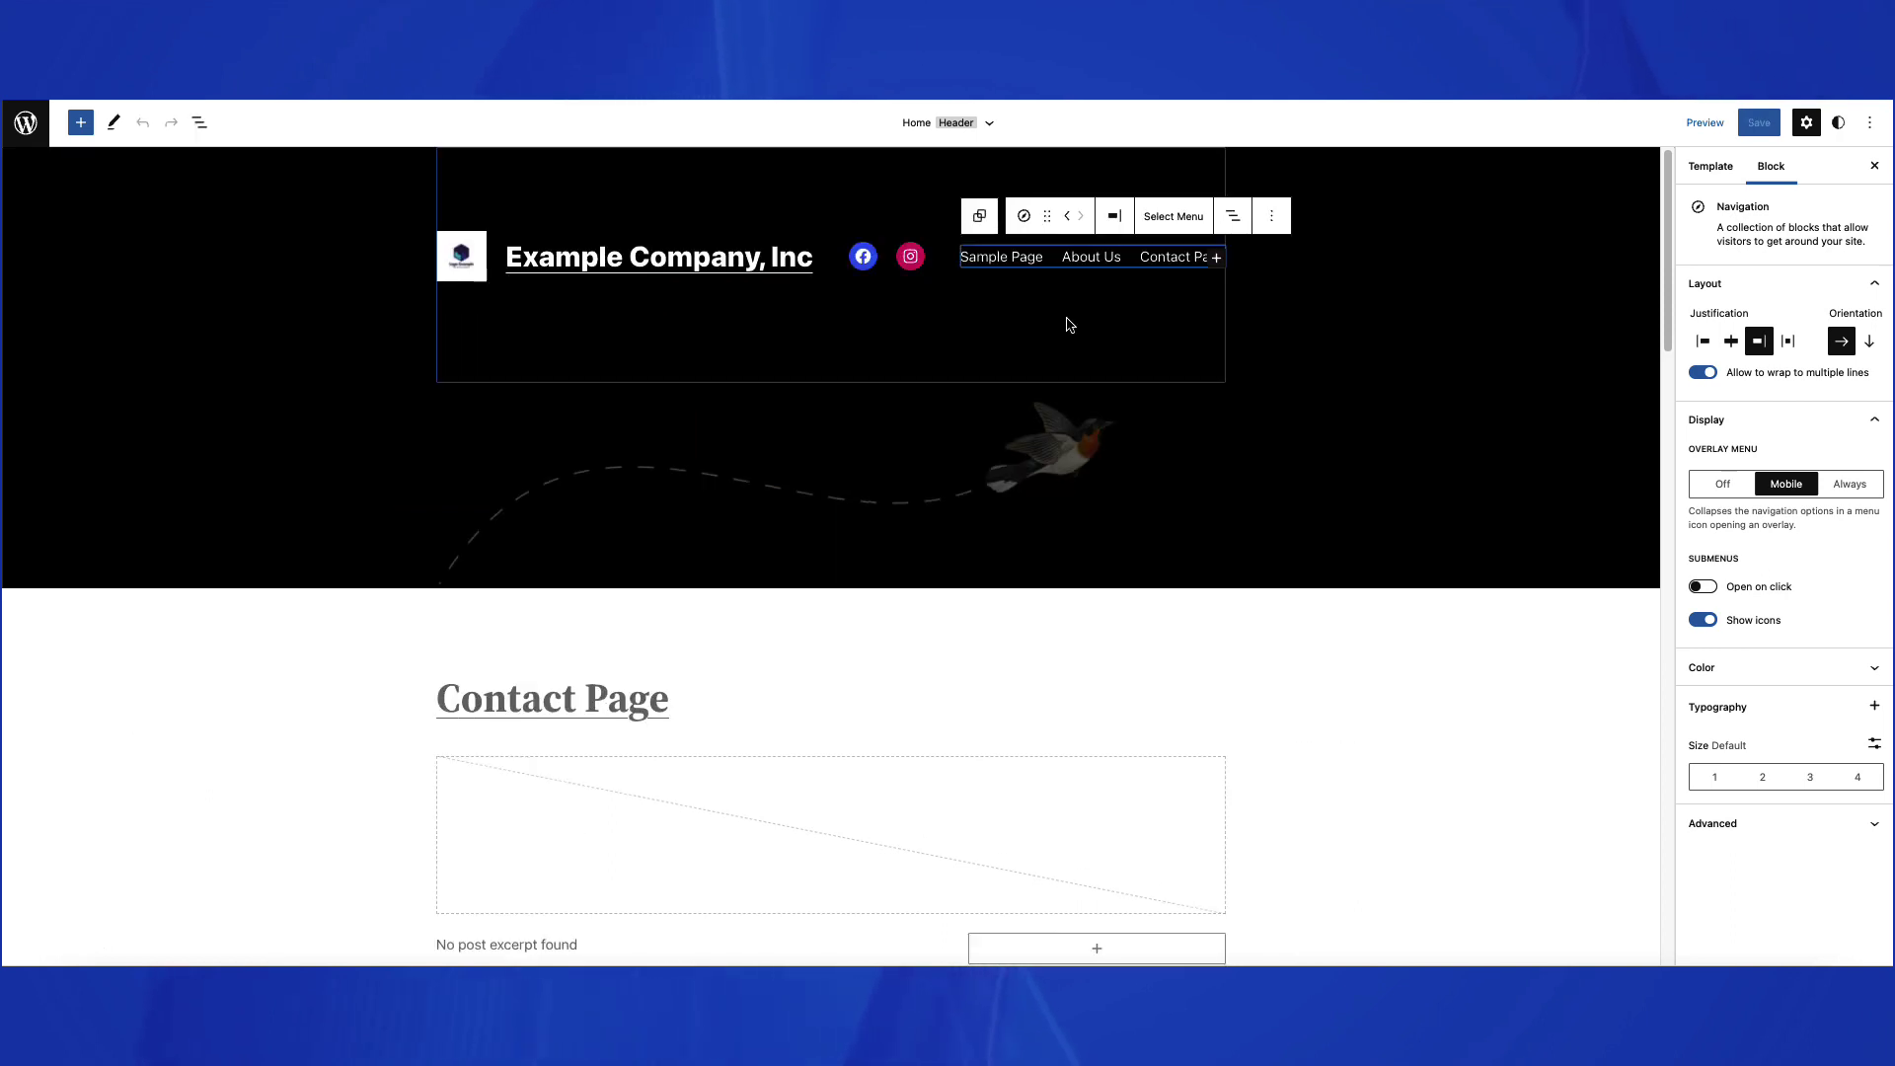
pyautogui.click(1173, 228)
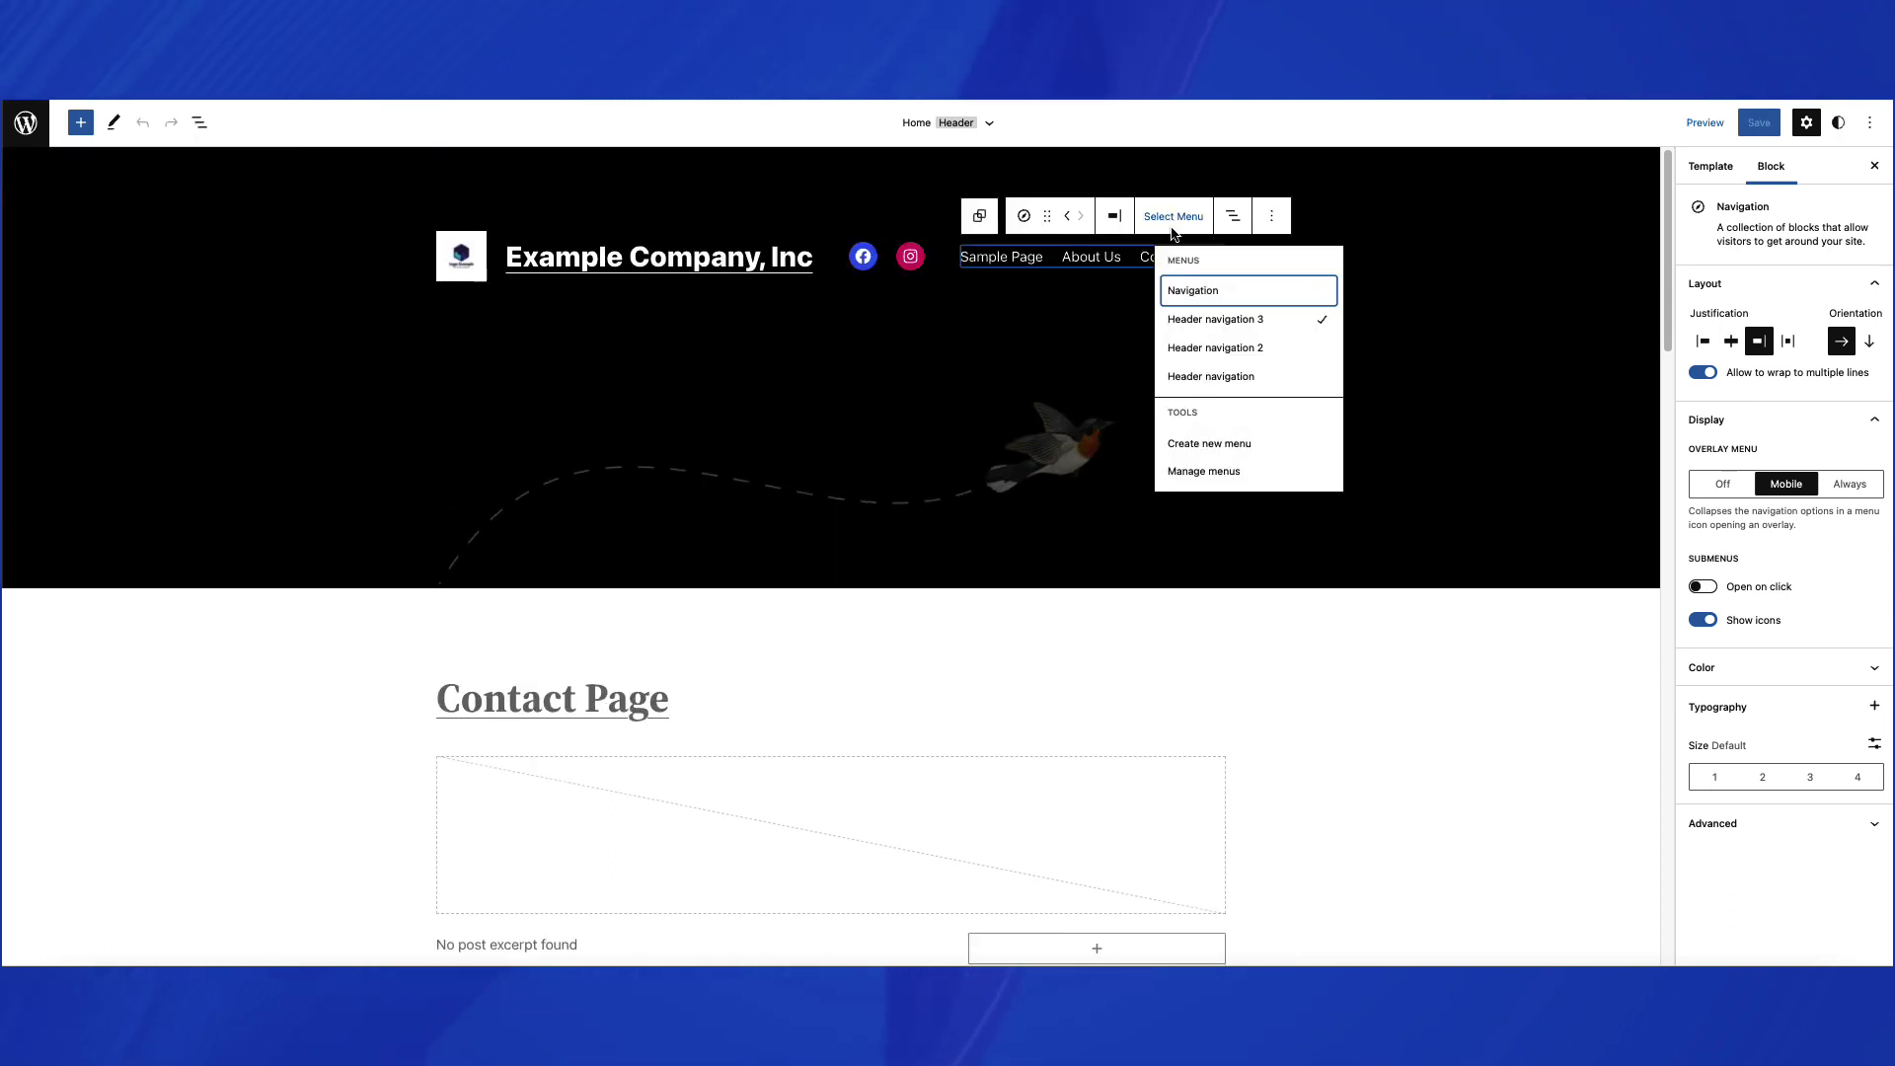
pyautogui.click(1248, 471)
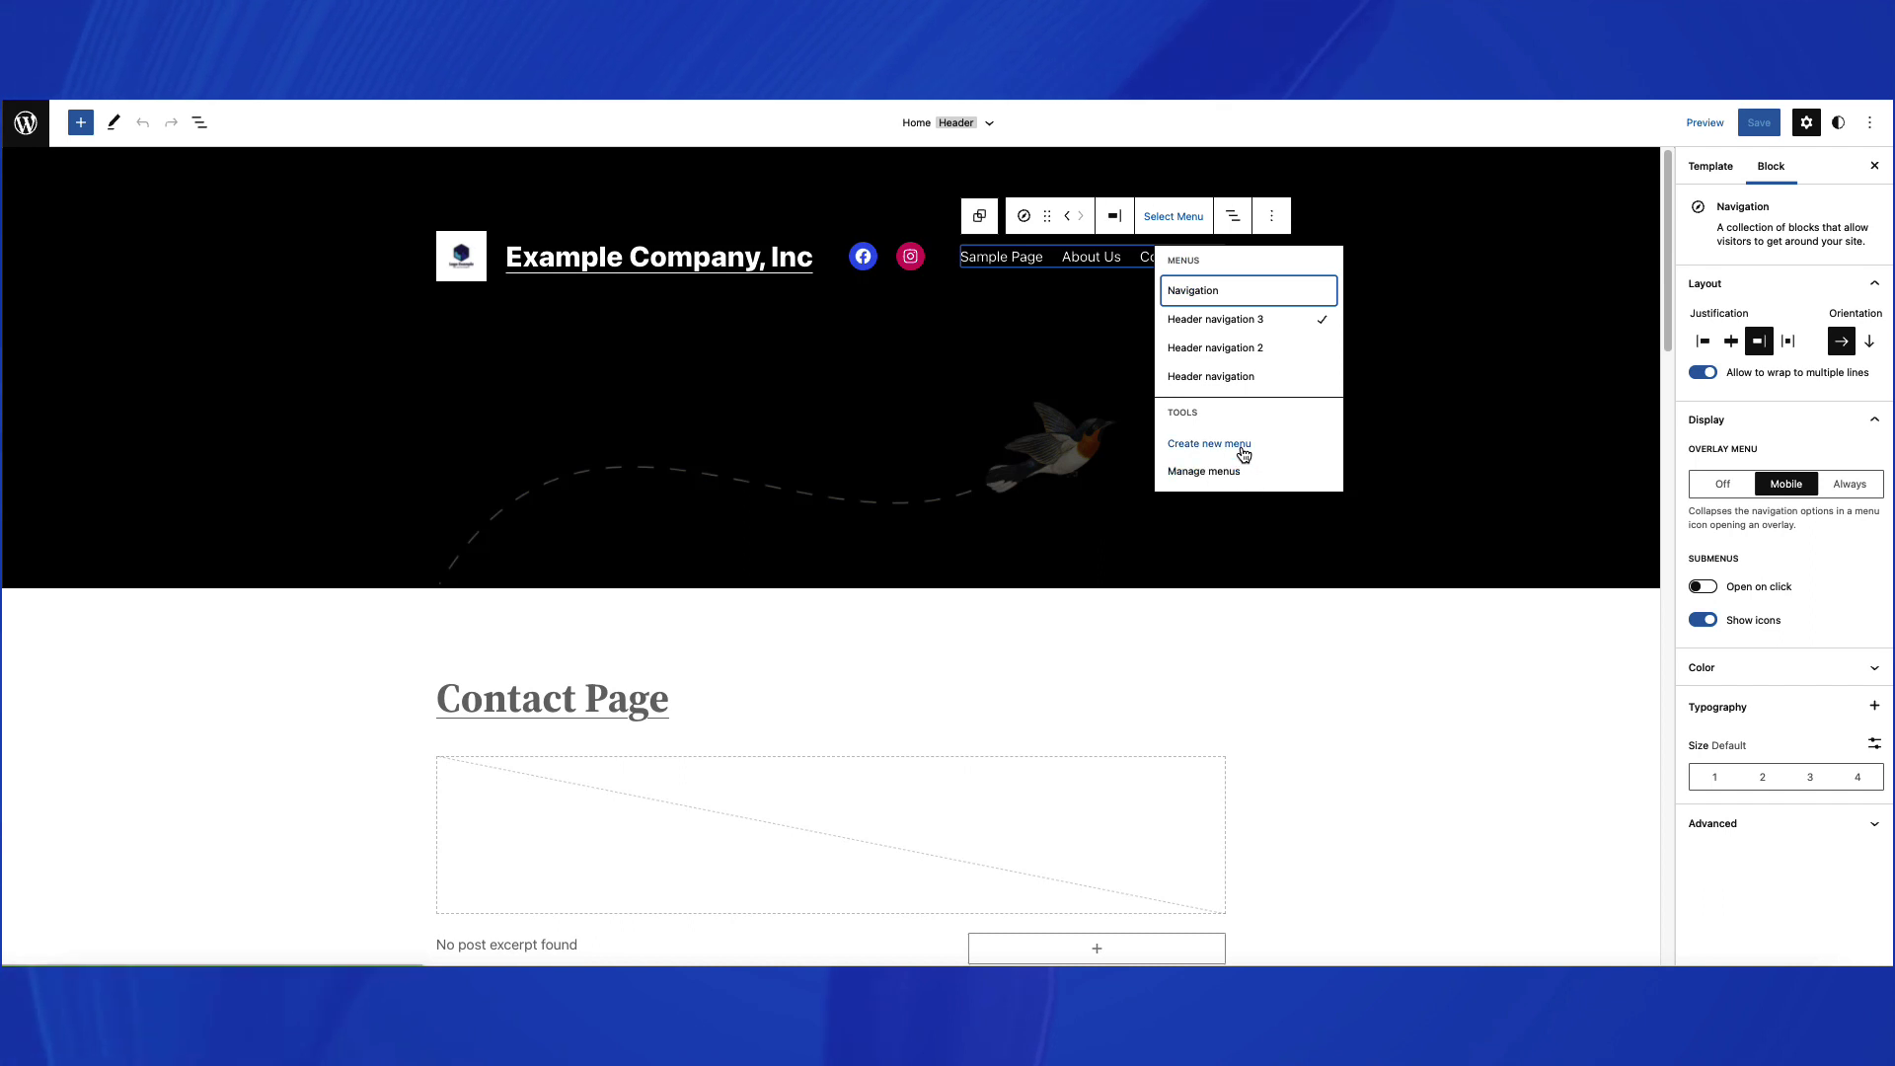
pyautogui.click(1231, 478)
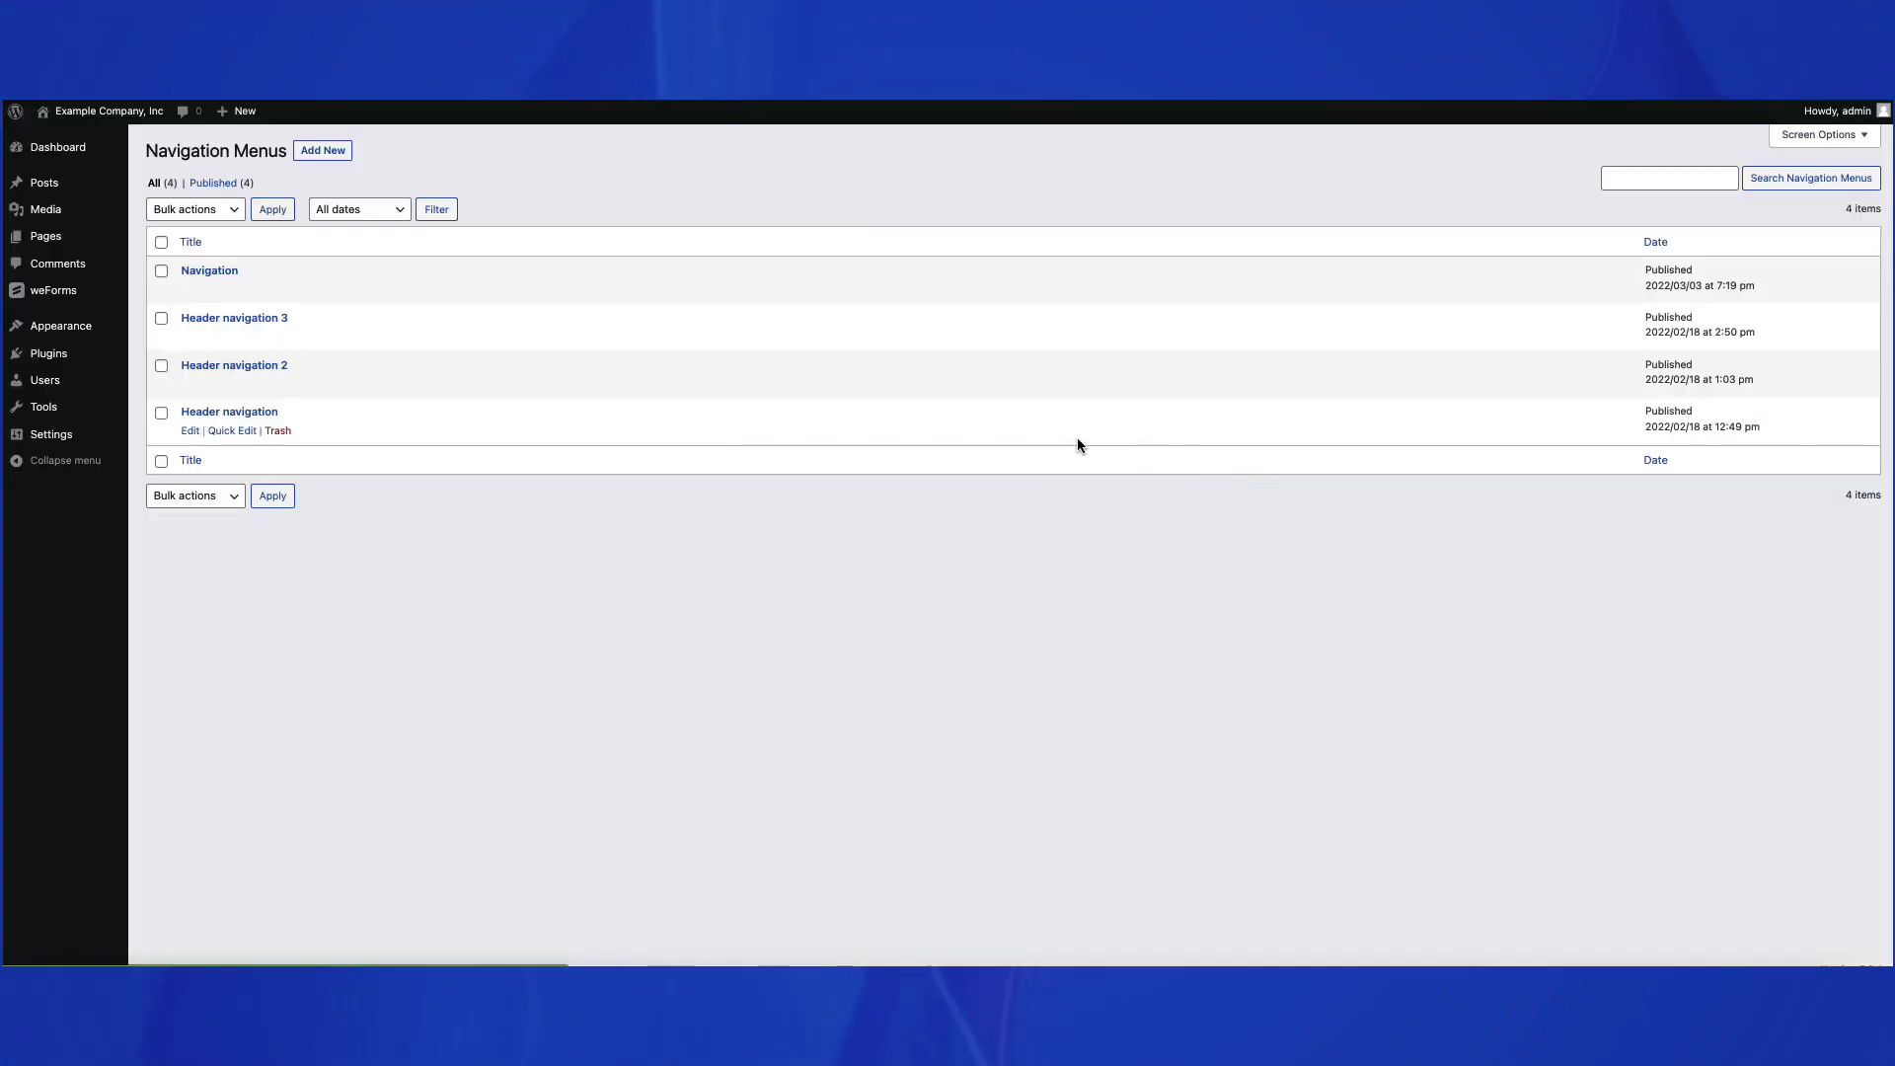
pyautogui.click(220, 320)
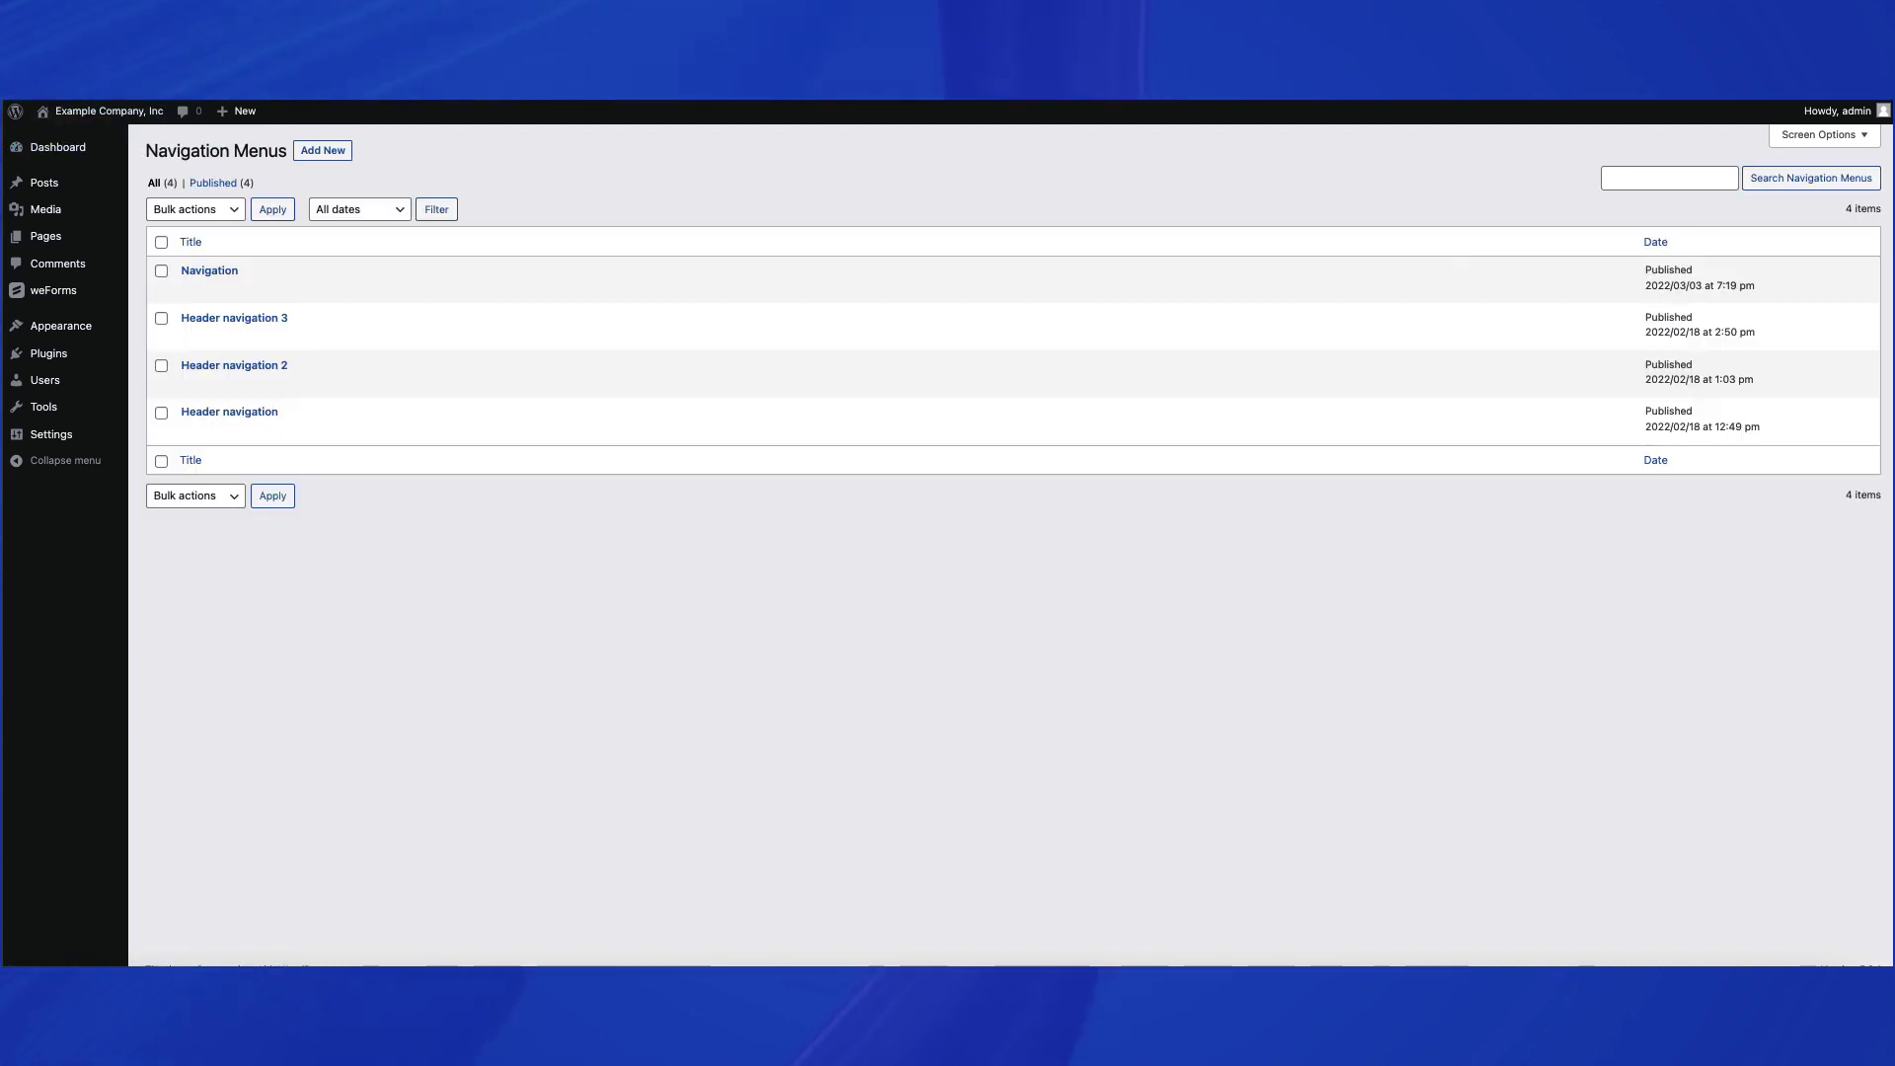
pyautogui.click(1325, 202)
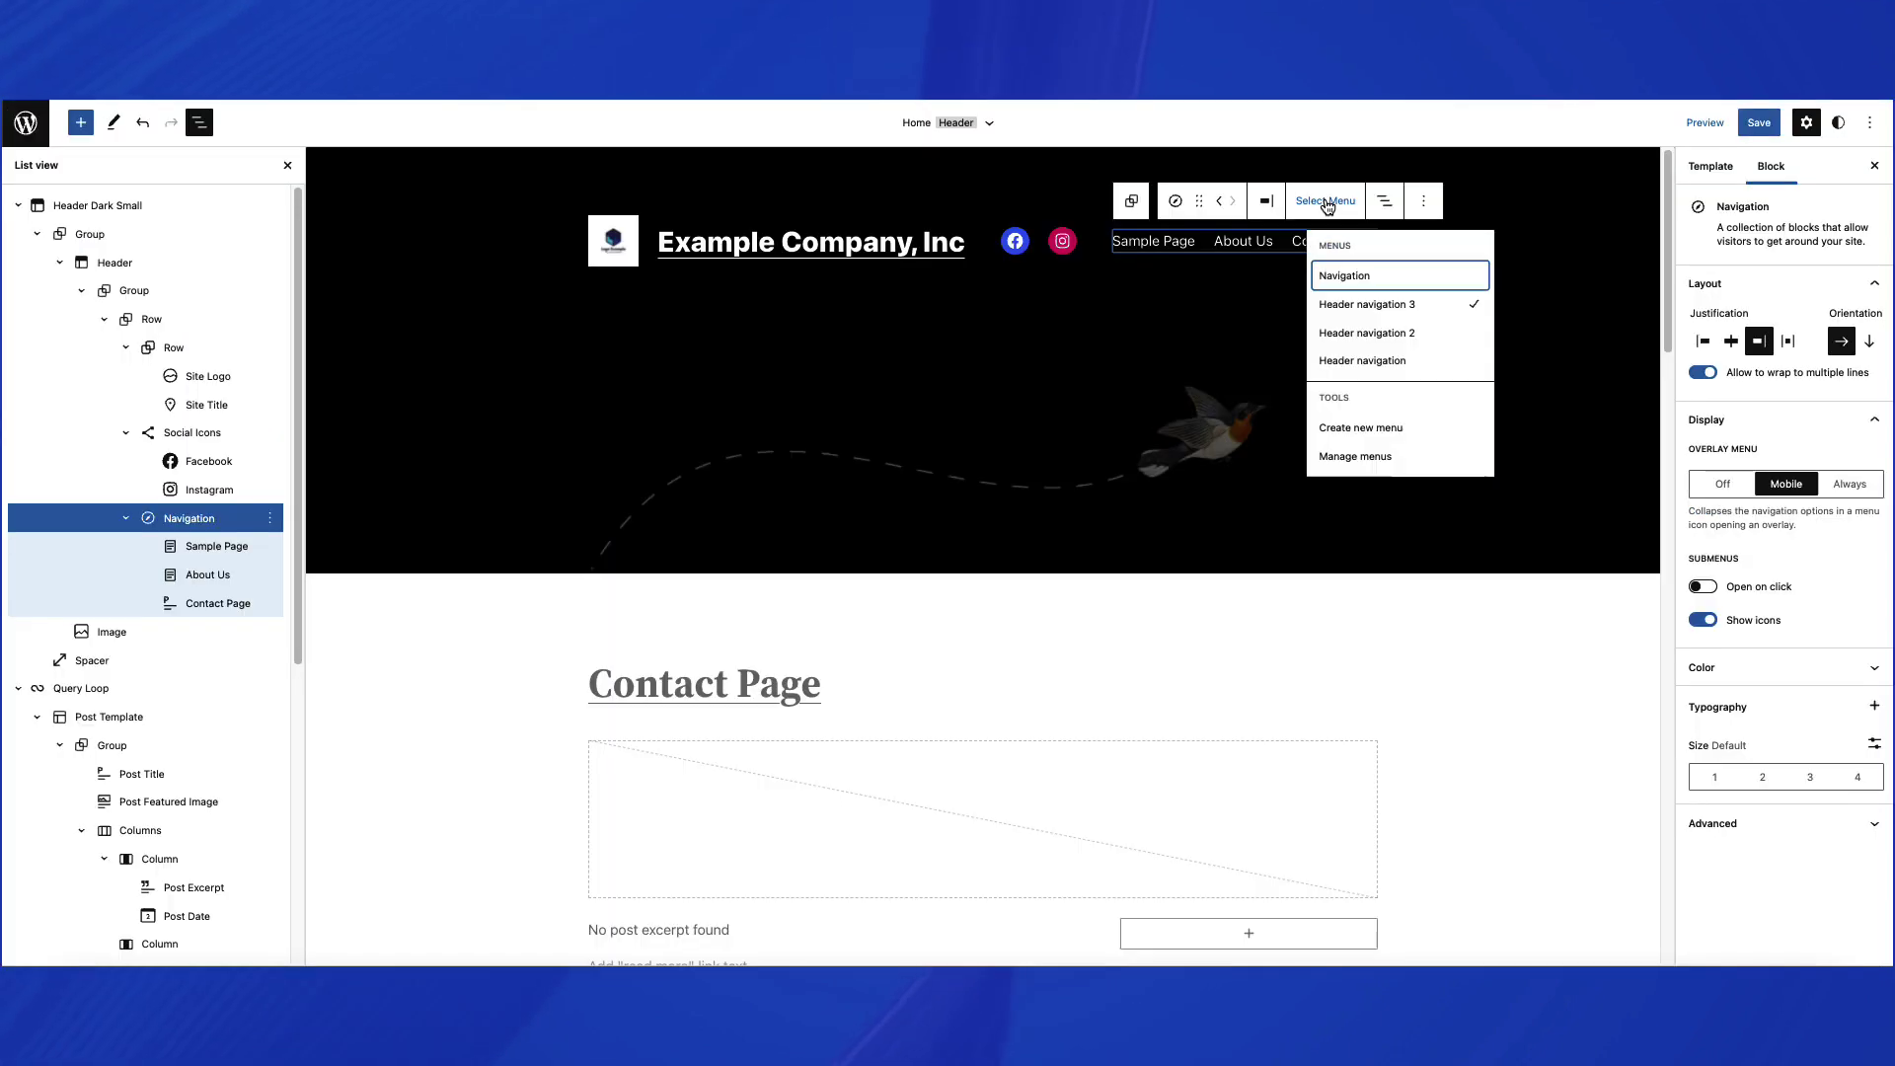
pyautogui.click(1409, 342)
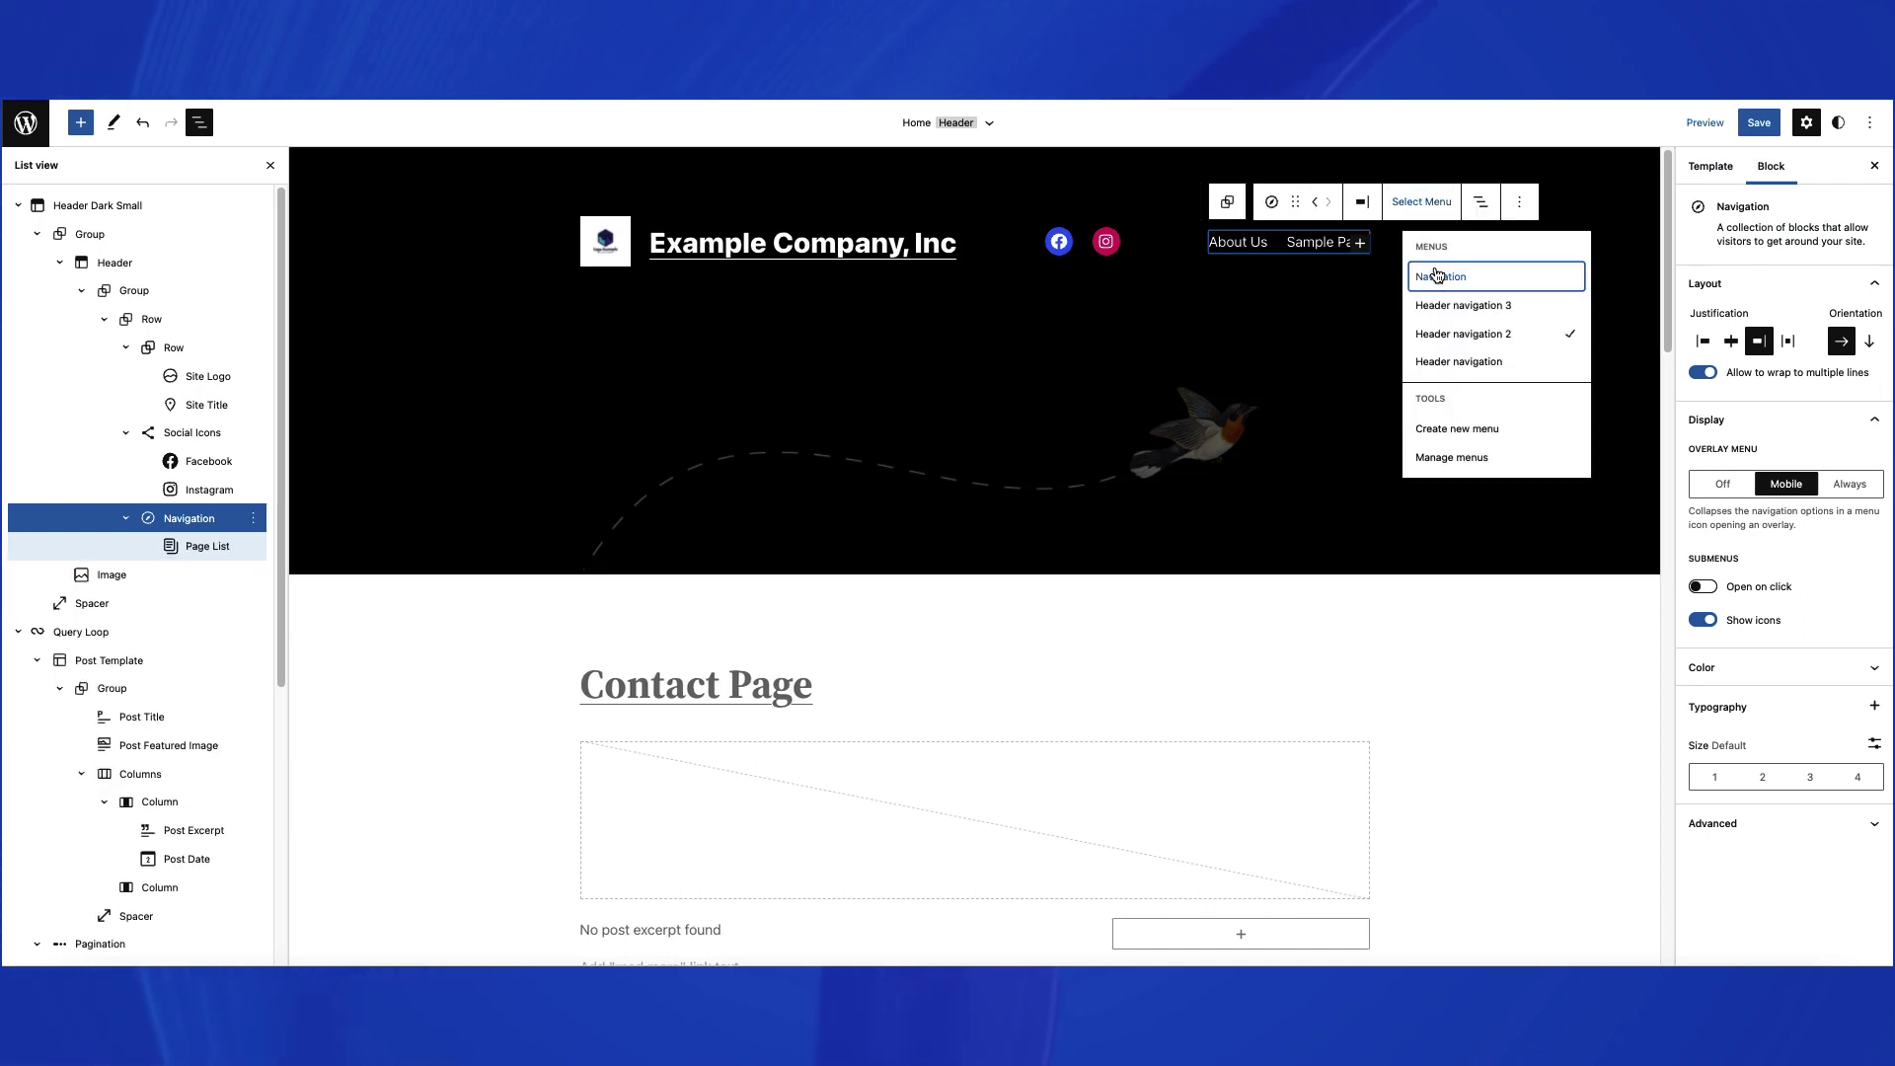
pyautogui.click(1459, 361)
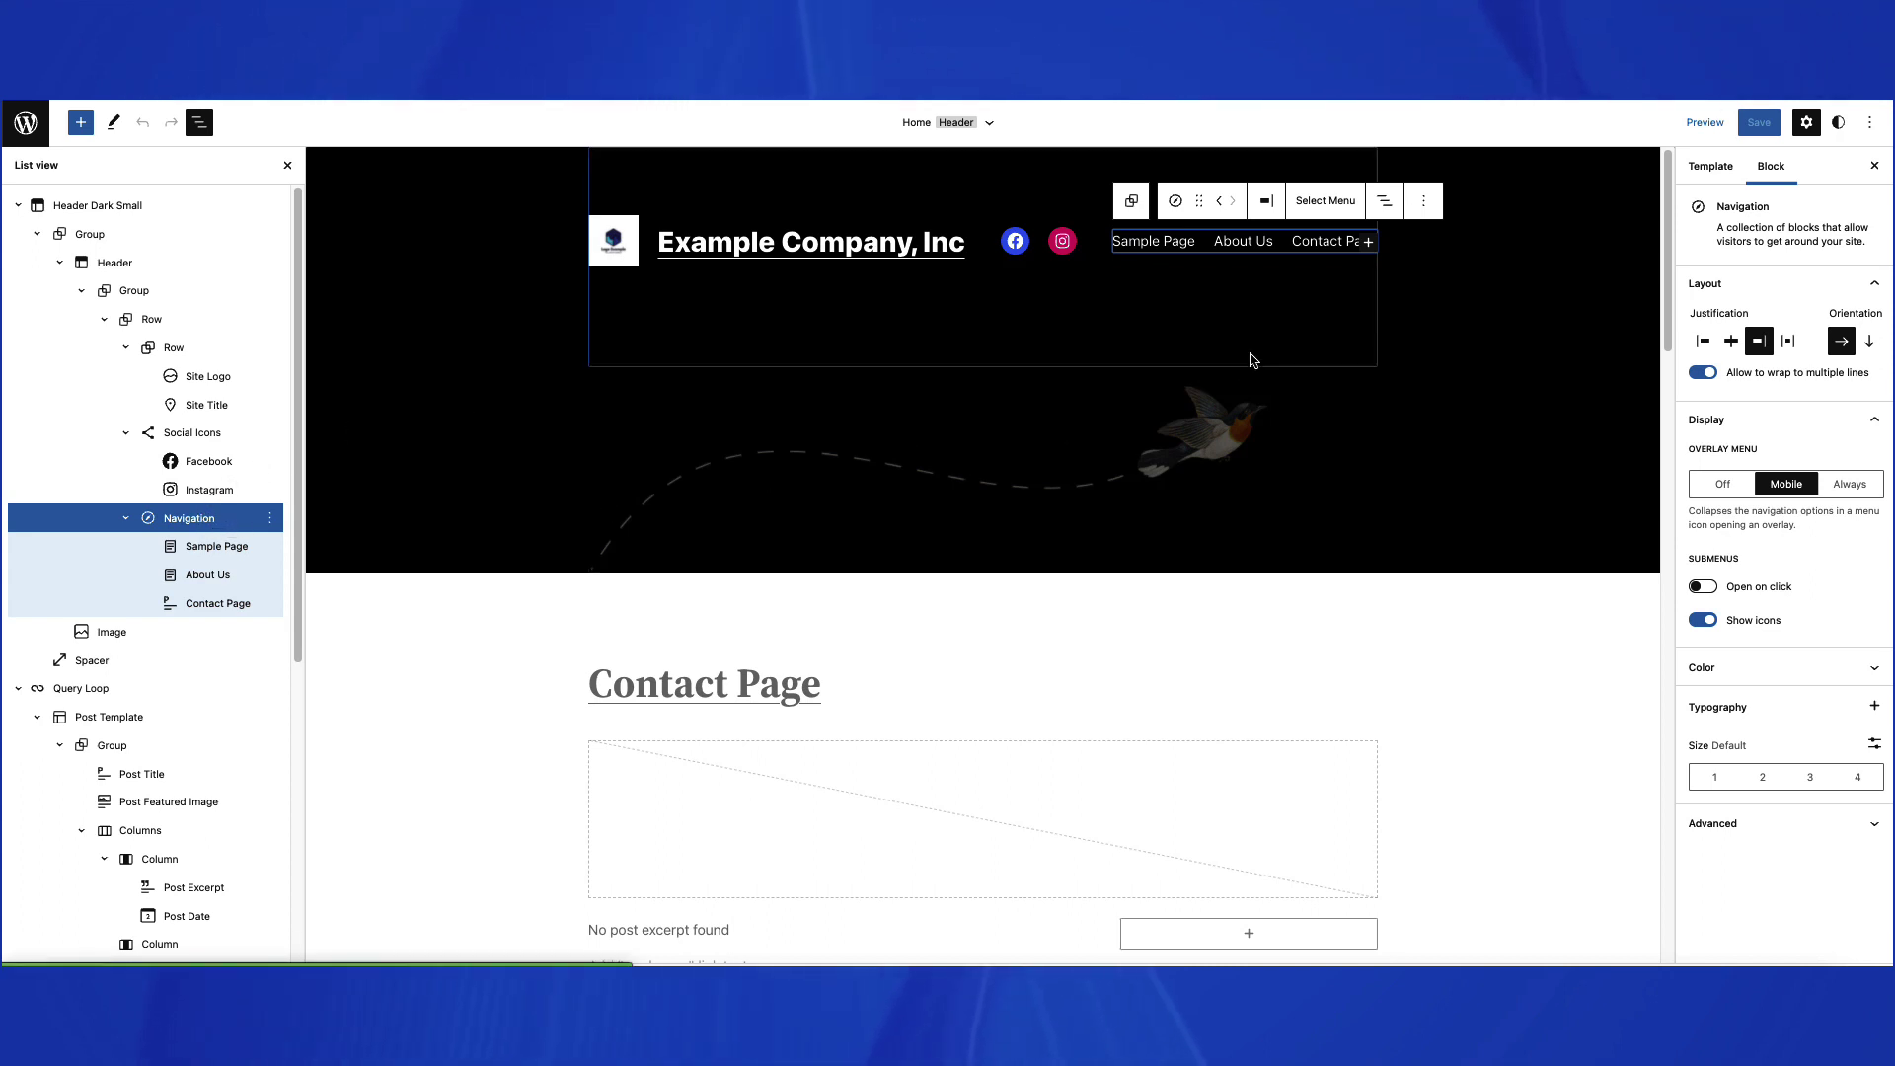
# Create a new empty header menu and add Post Example and Contact Page links.
pyautogui.click(1326, 206)
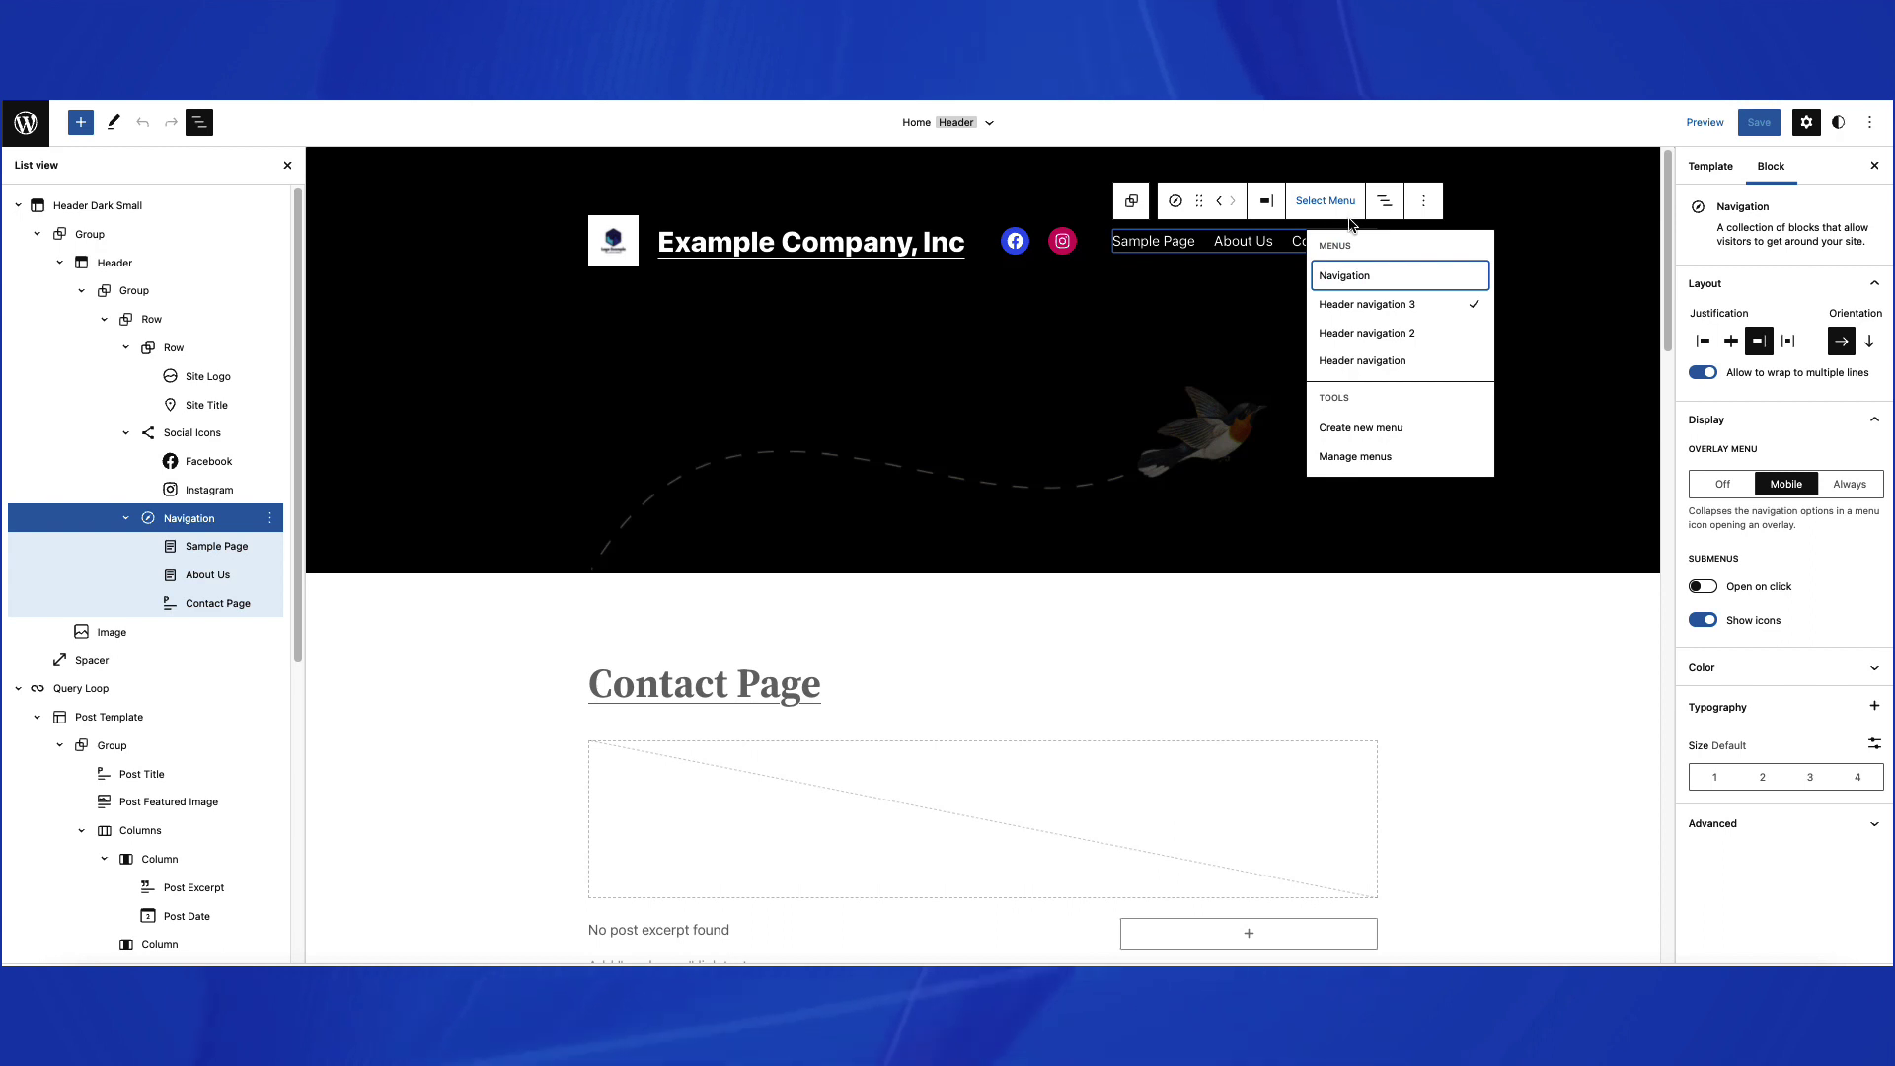
pyautogui.click(1413, 441)
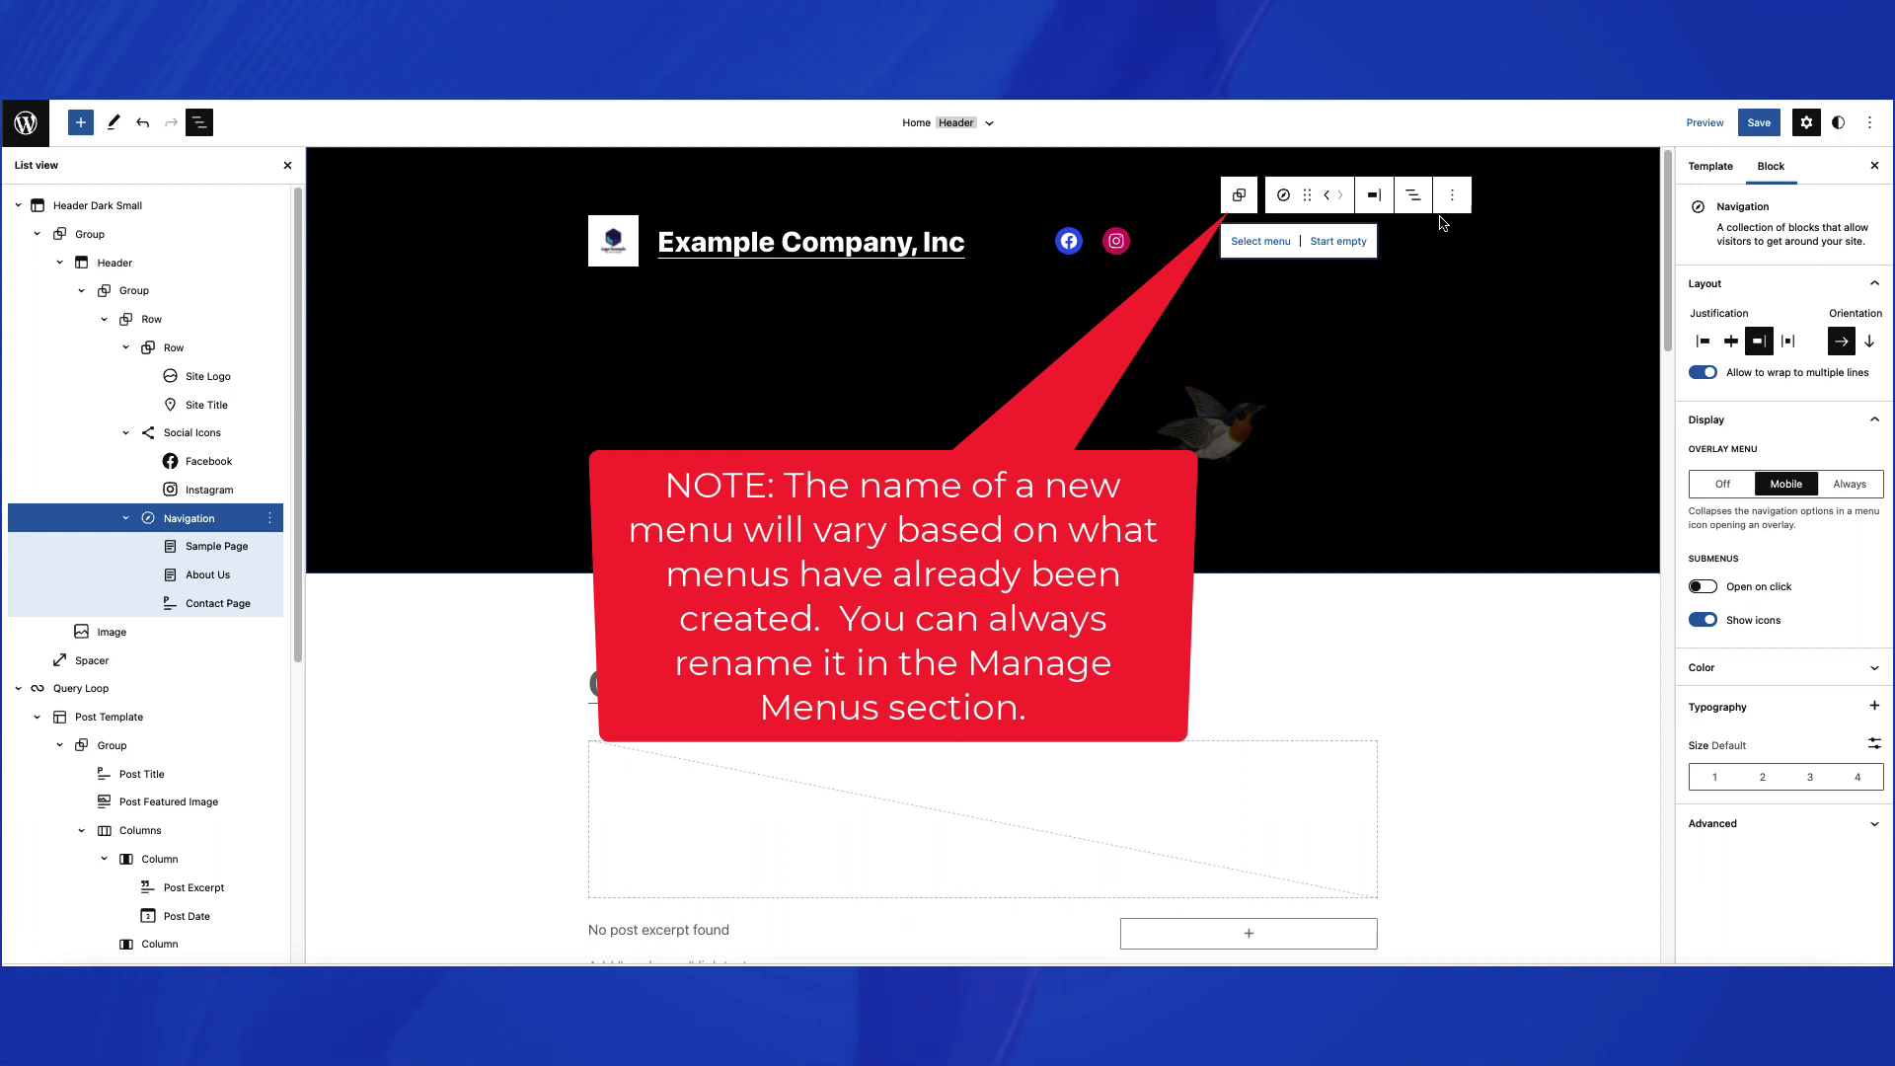
pyautogui.click(1337, 244)
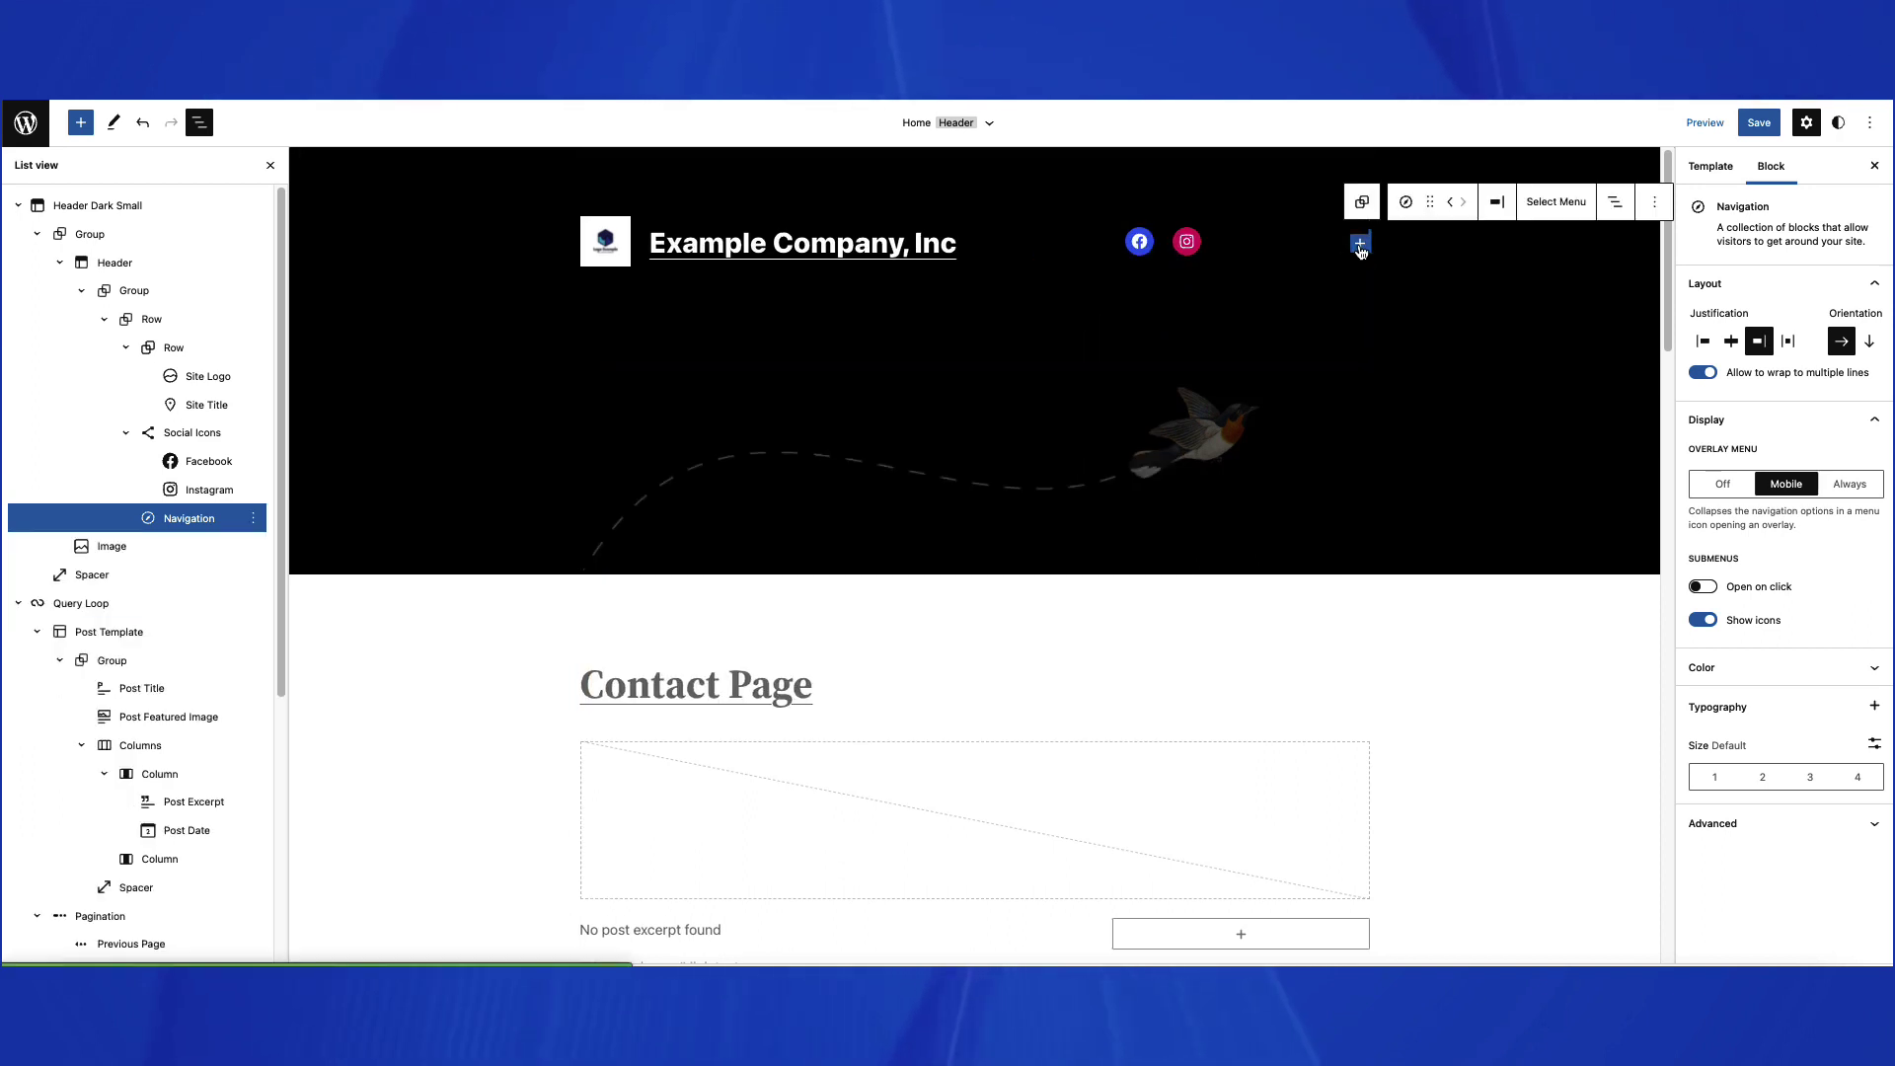
pyautogui.click(1359, 245)
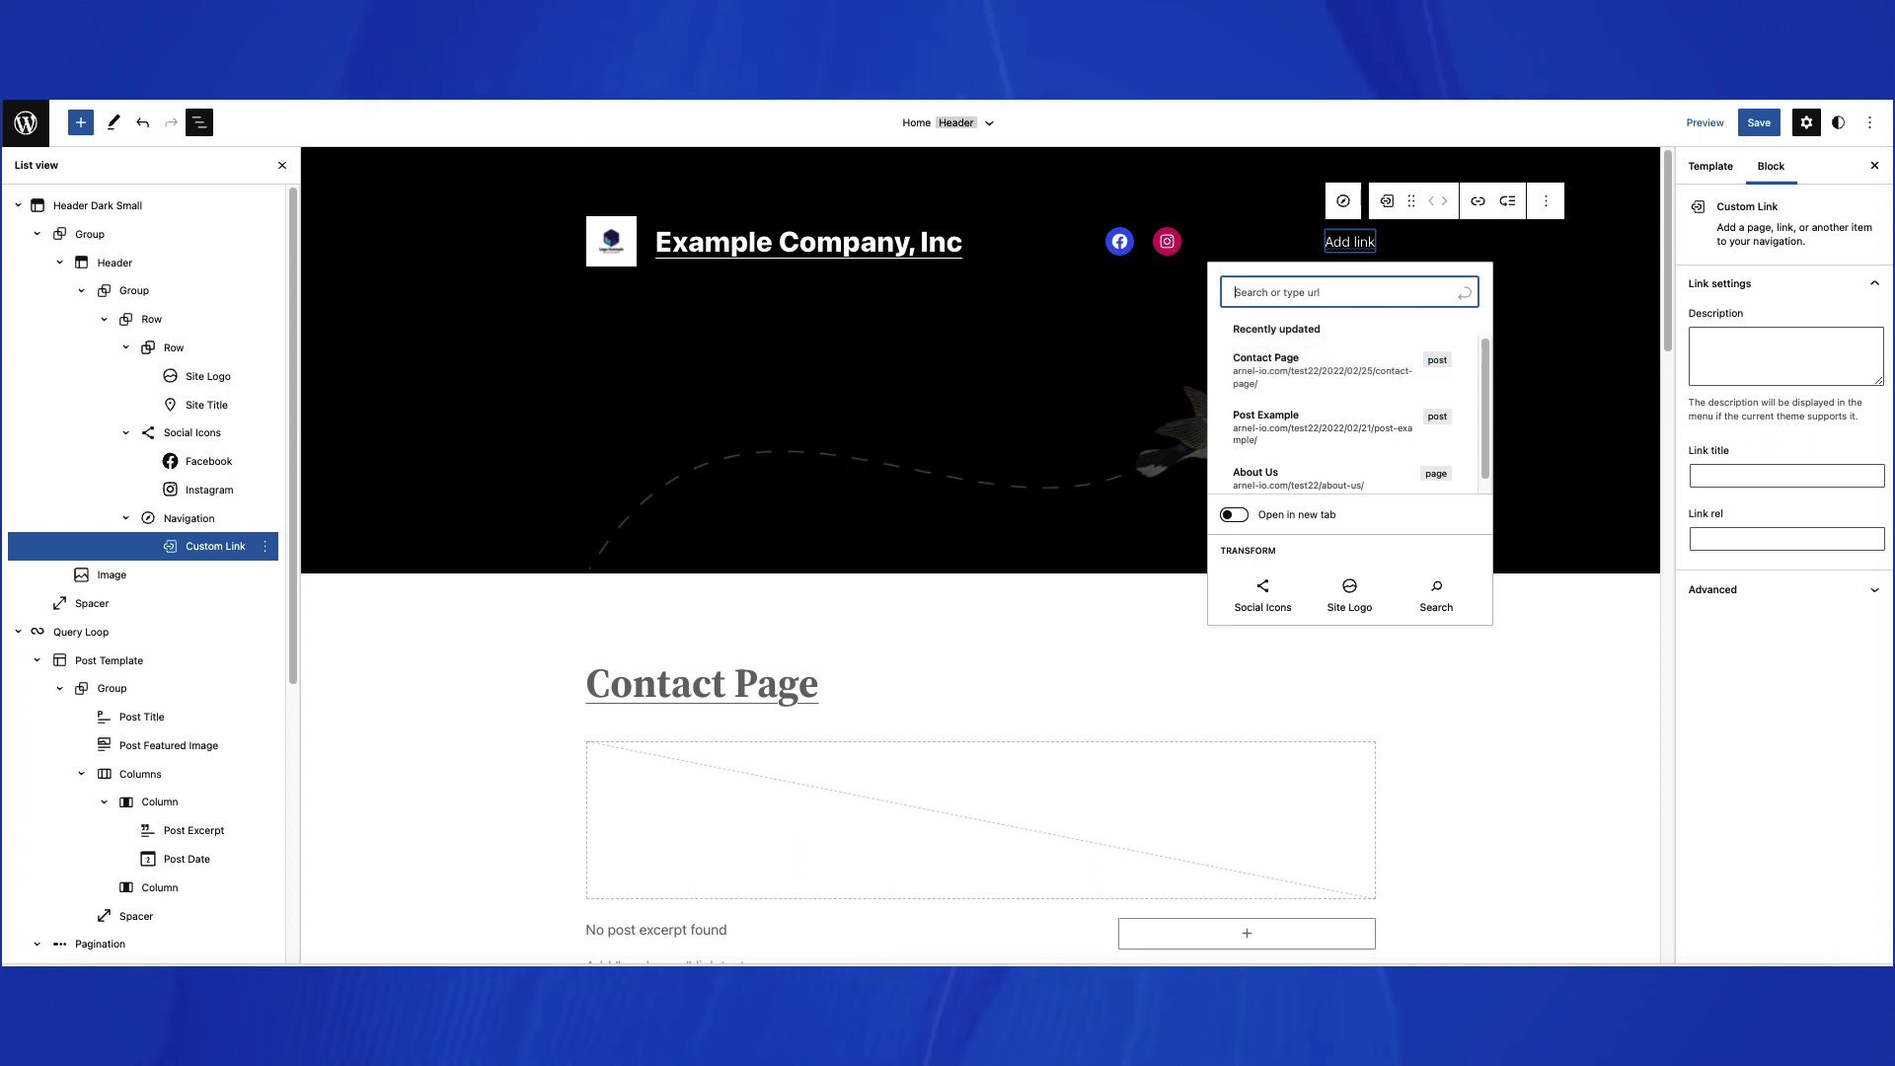
pyautogui.press('Escape')
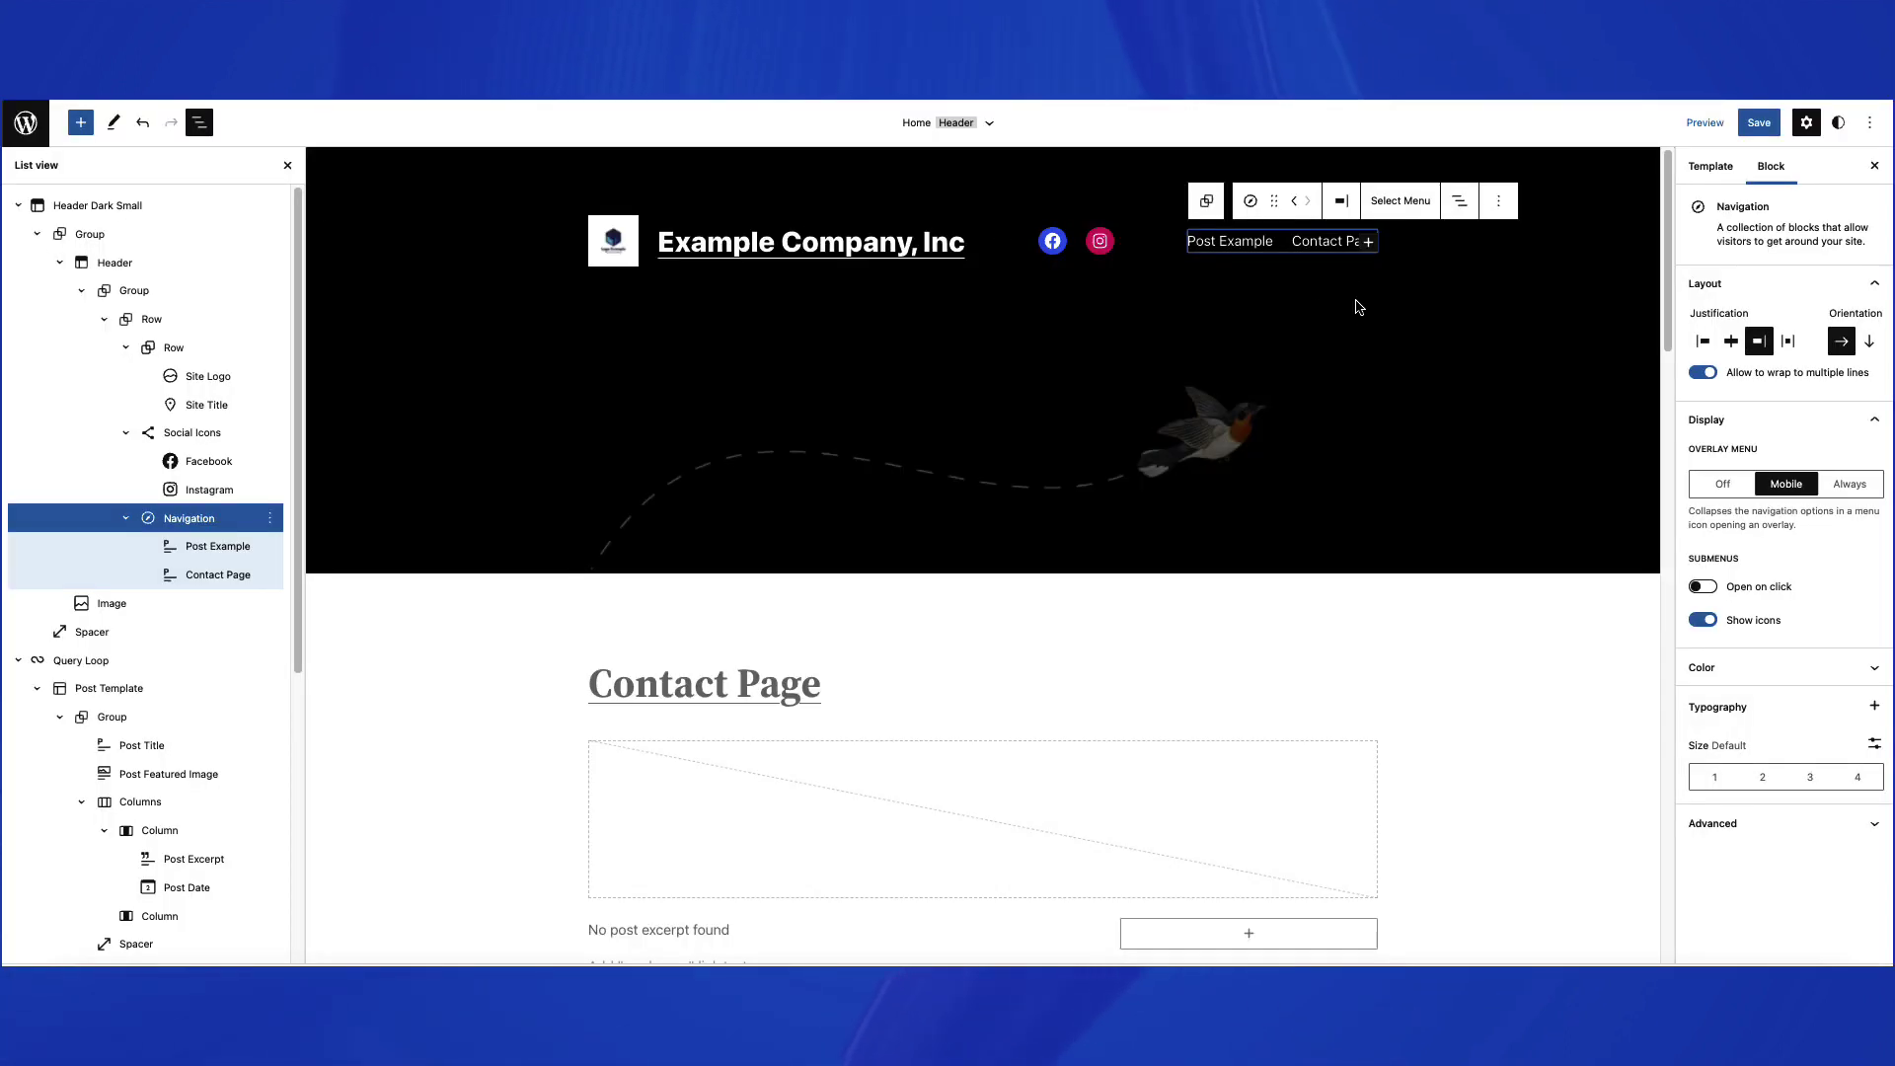
# Turn Contact Page into a submenu item, then select the Post Example link.
pyautogui.click(1320, 244)
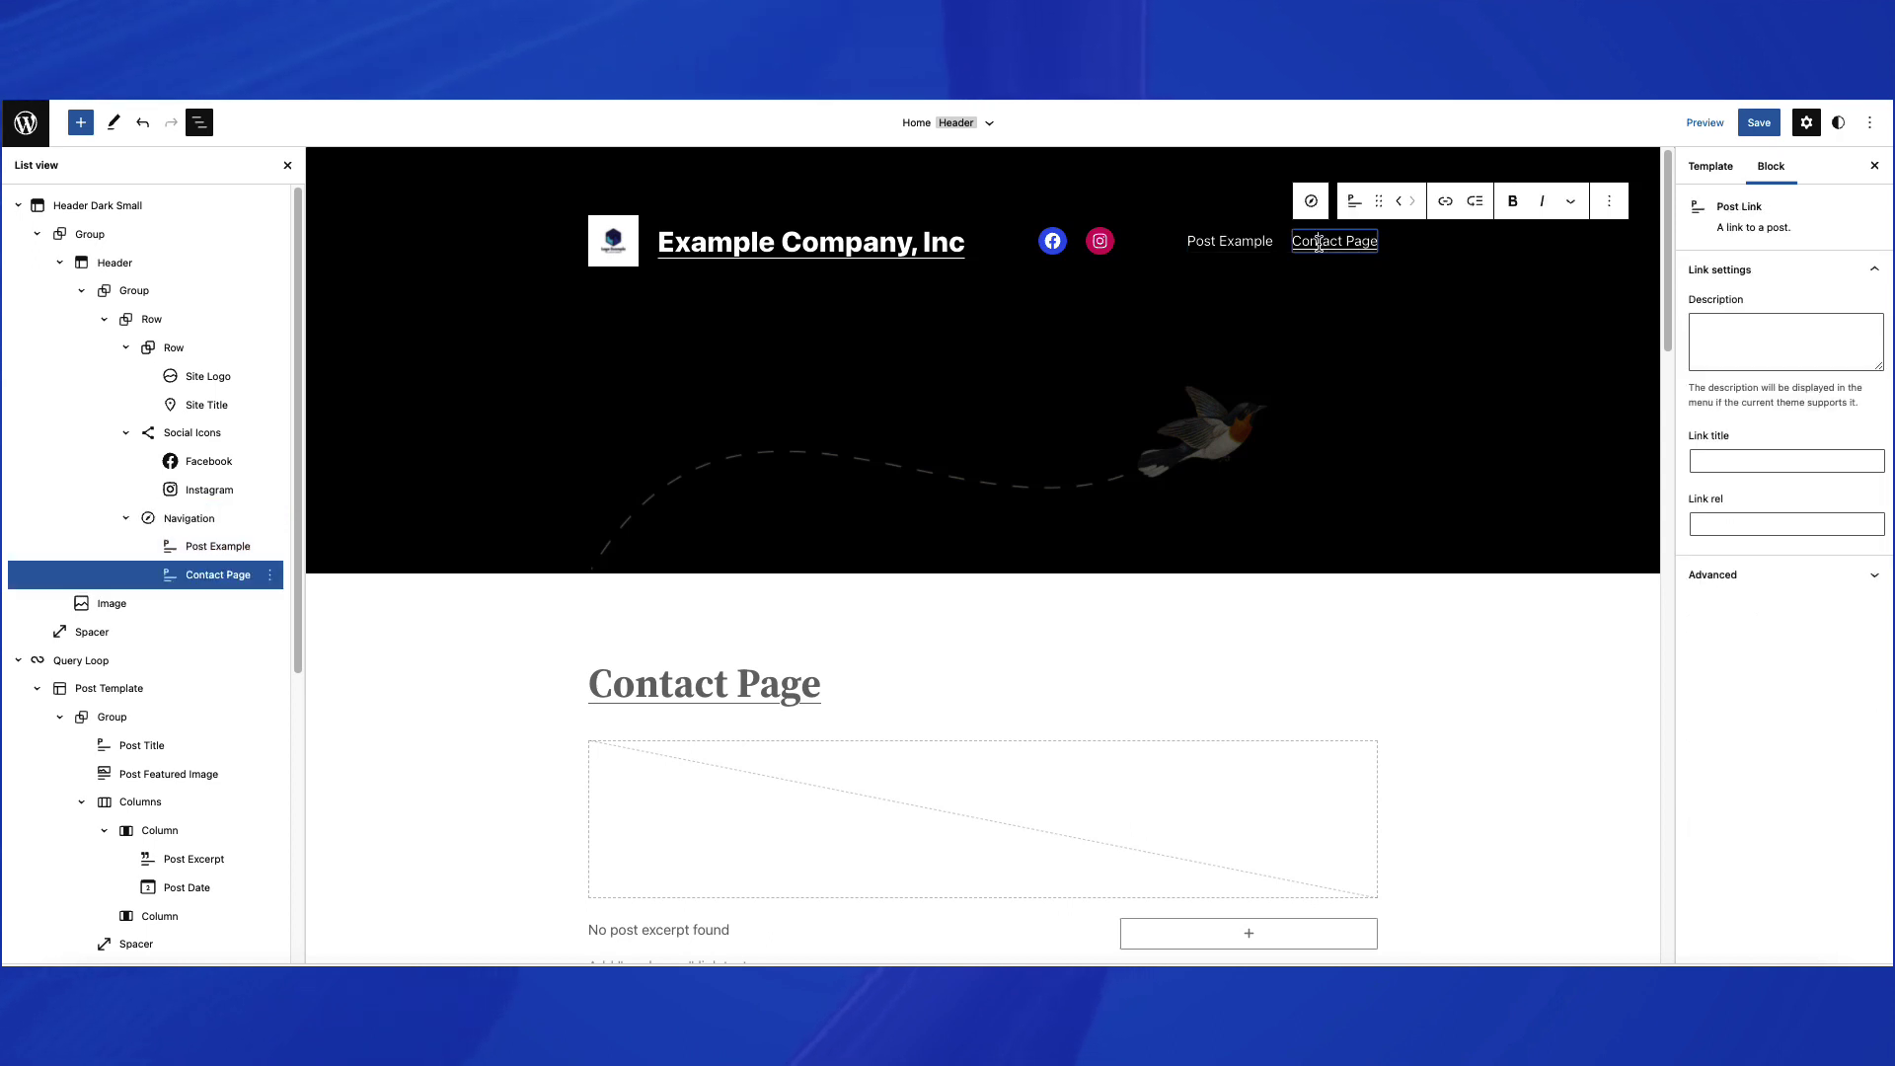
pyautogui.click(1474, 203)
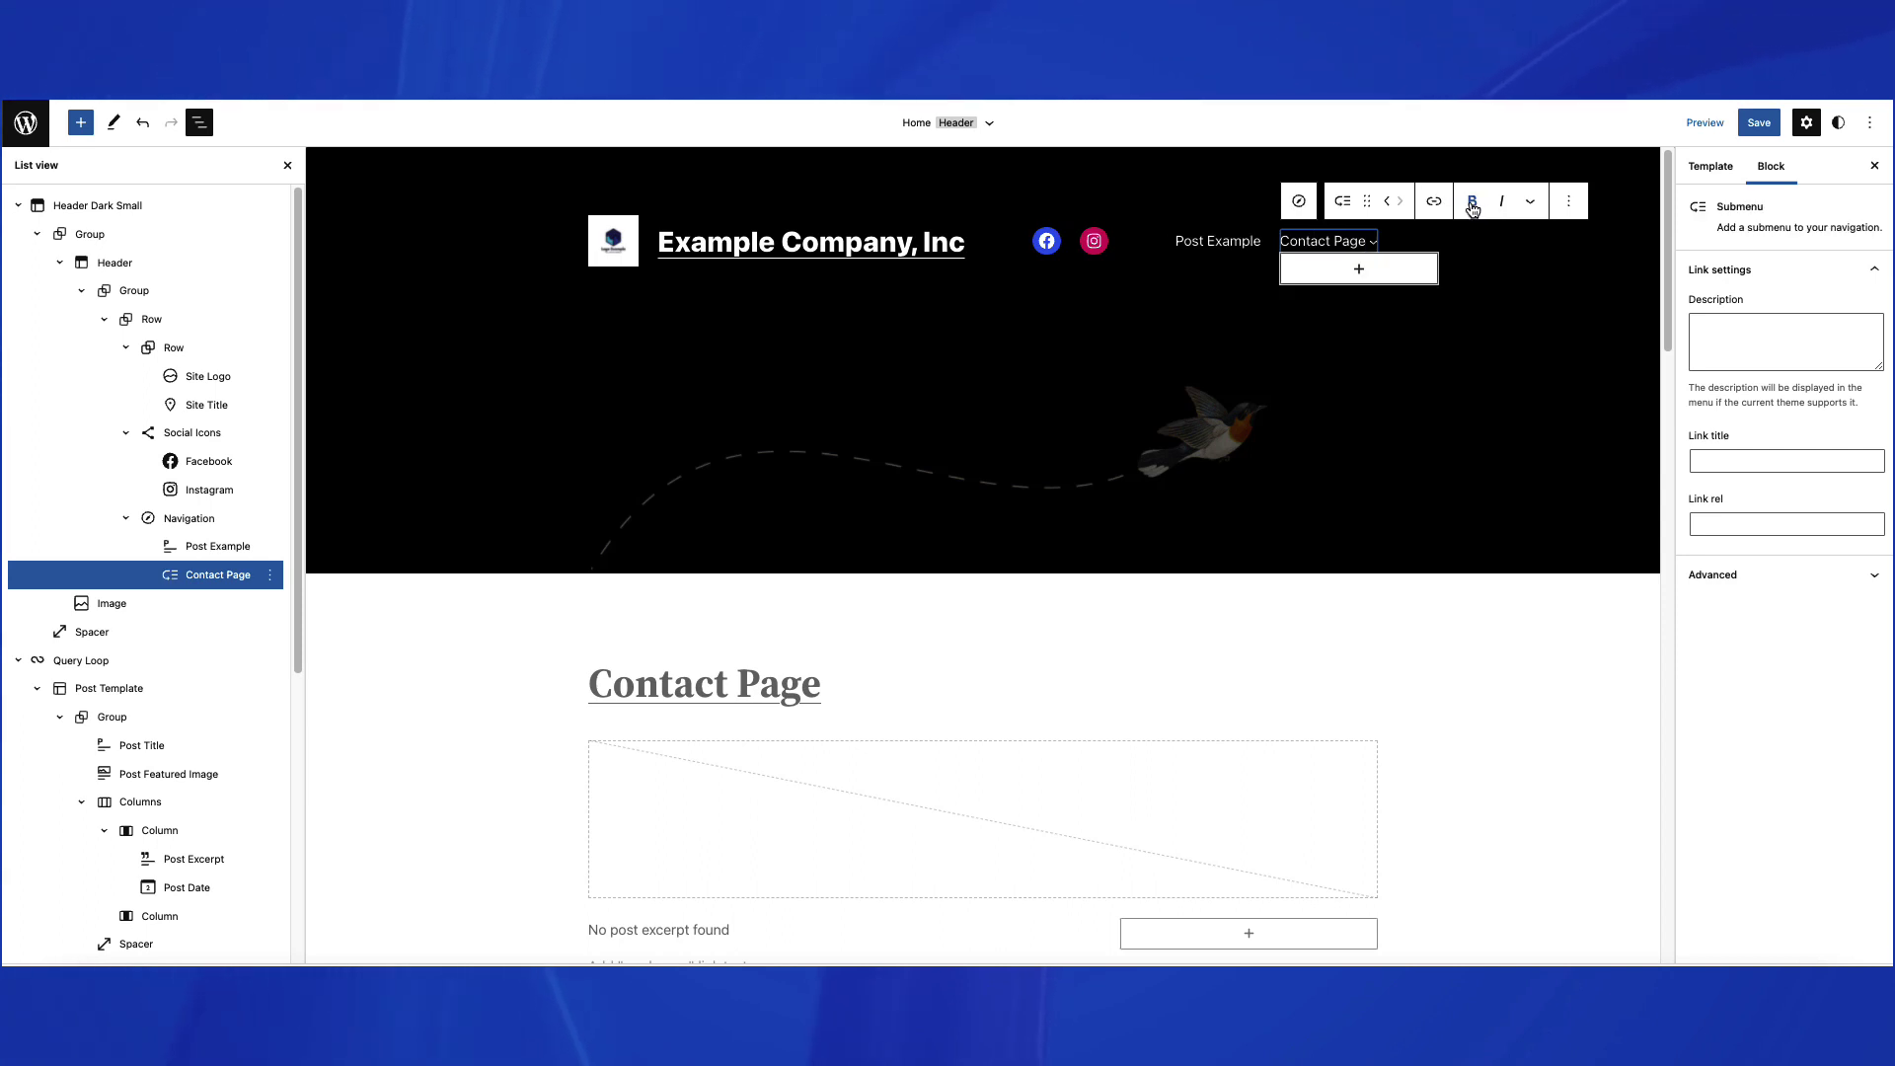
pyautogui.click(189, 518)
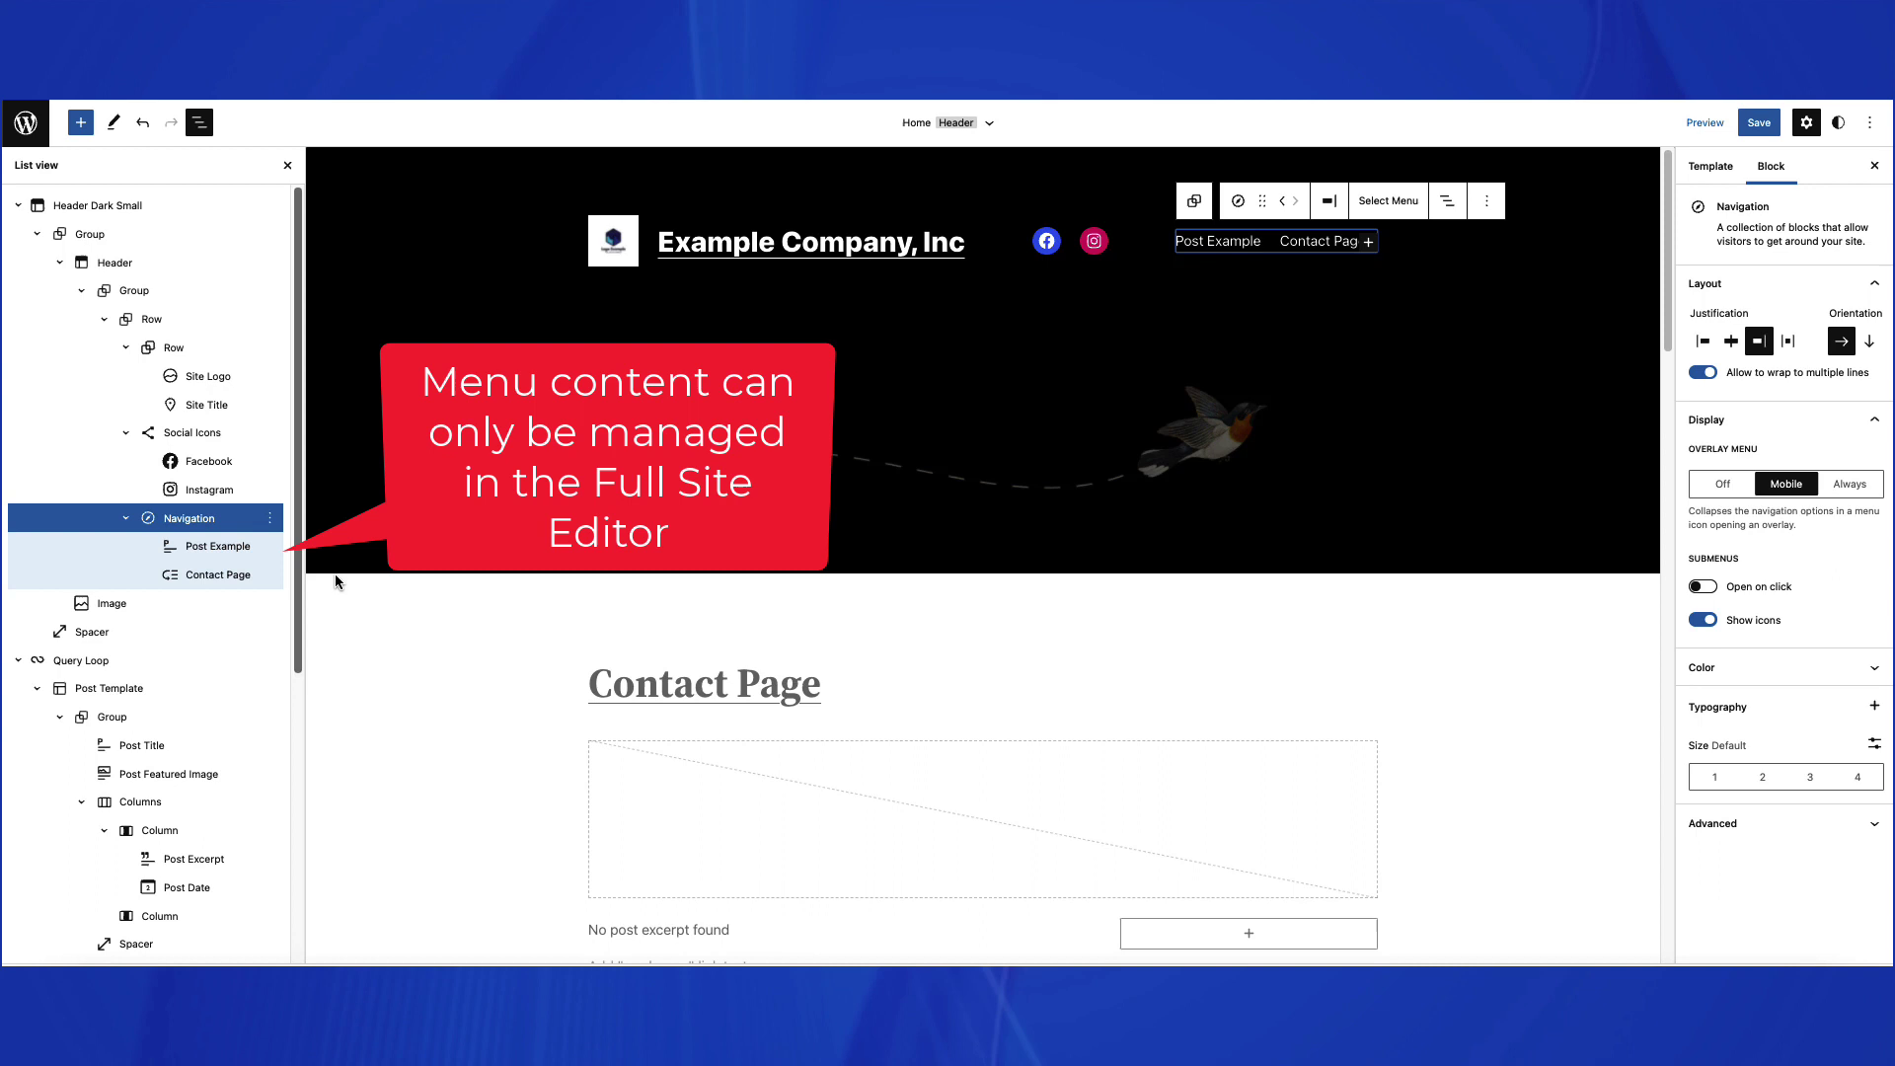
pyautogui.click(218, 546)
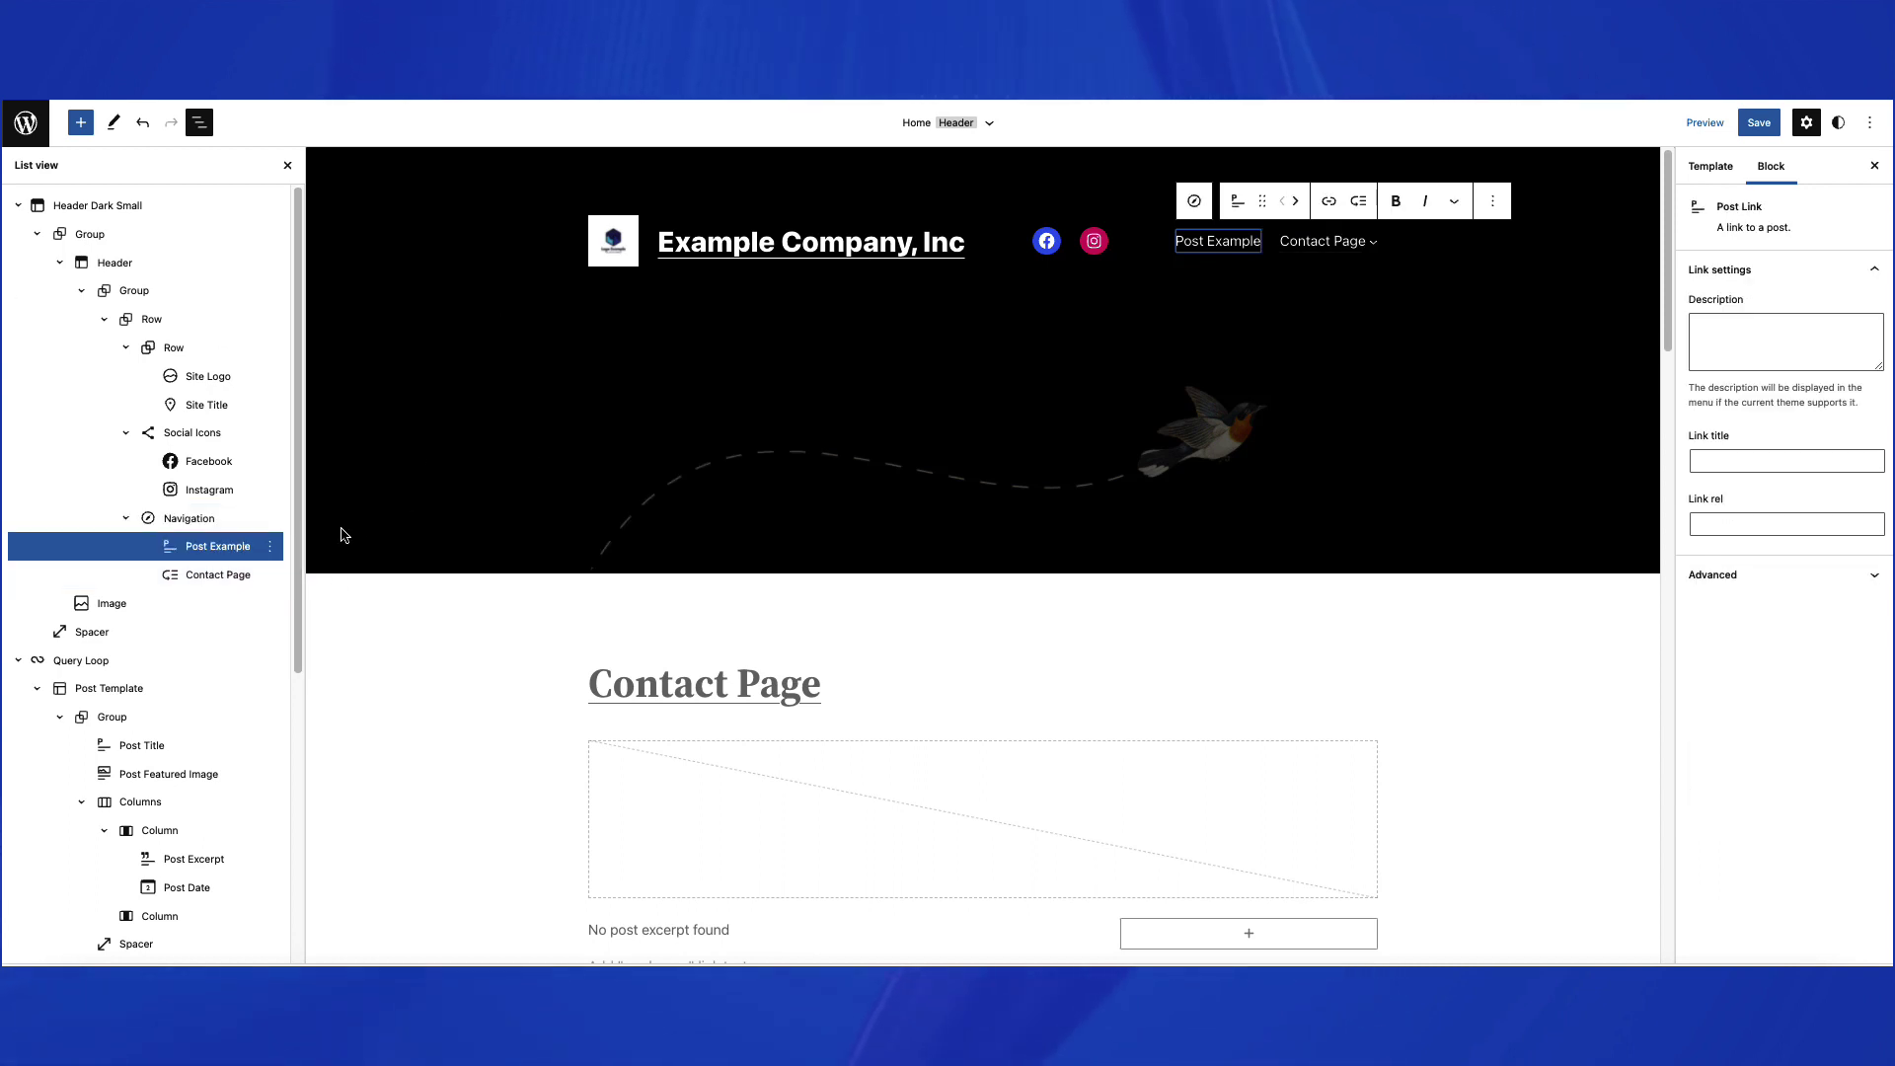
pyautogui.click(208, 522)
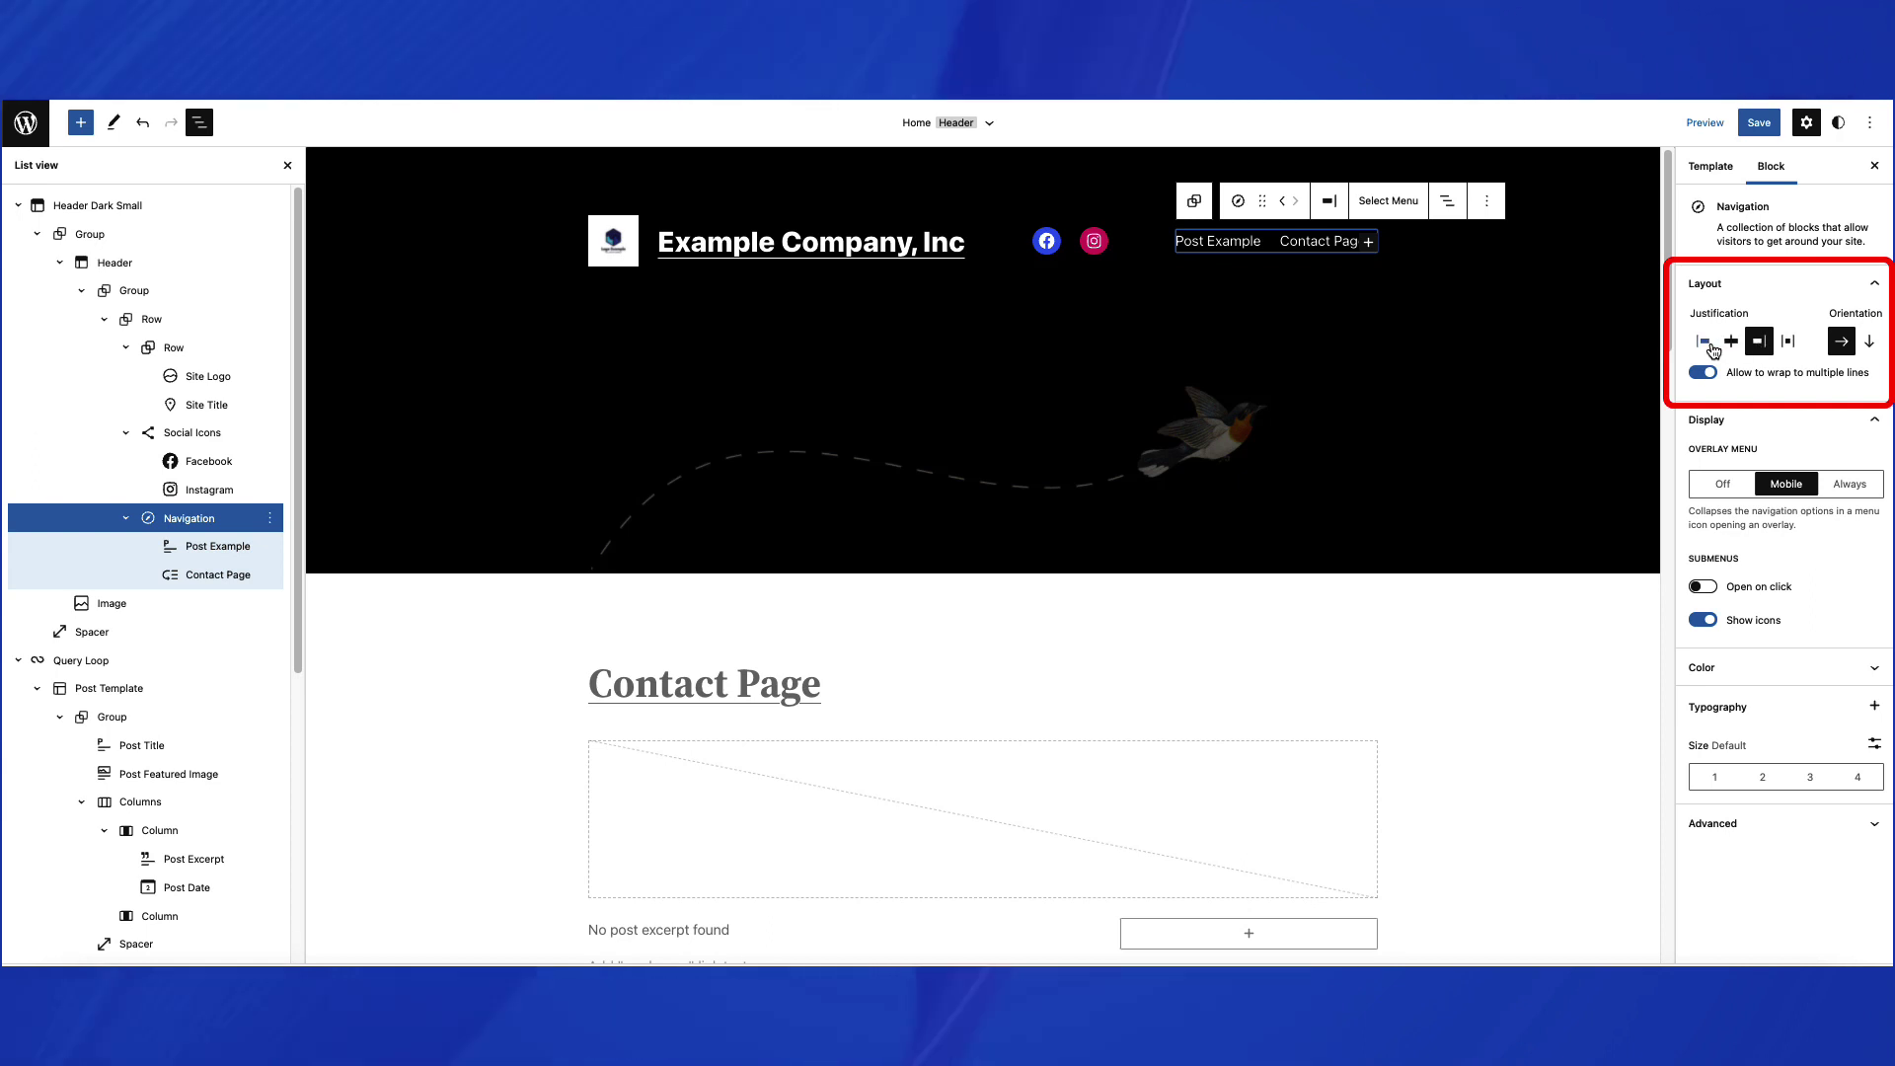
pyautogui.click(1844, 343)
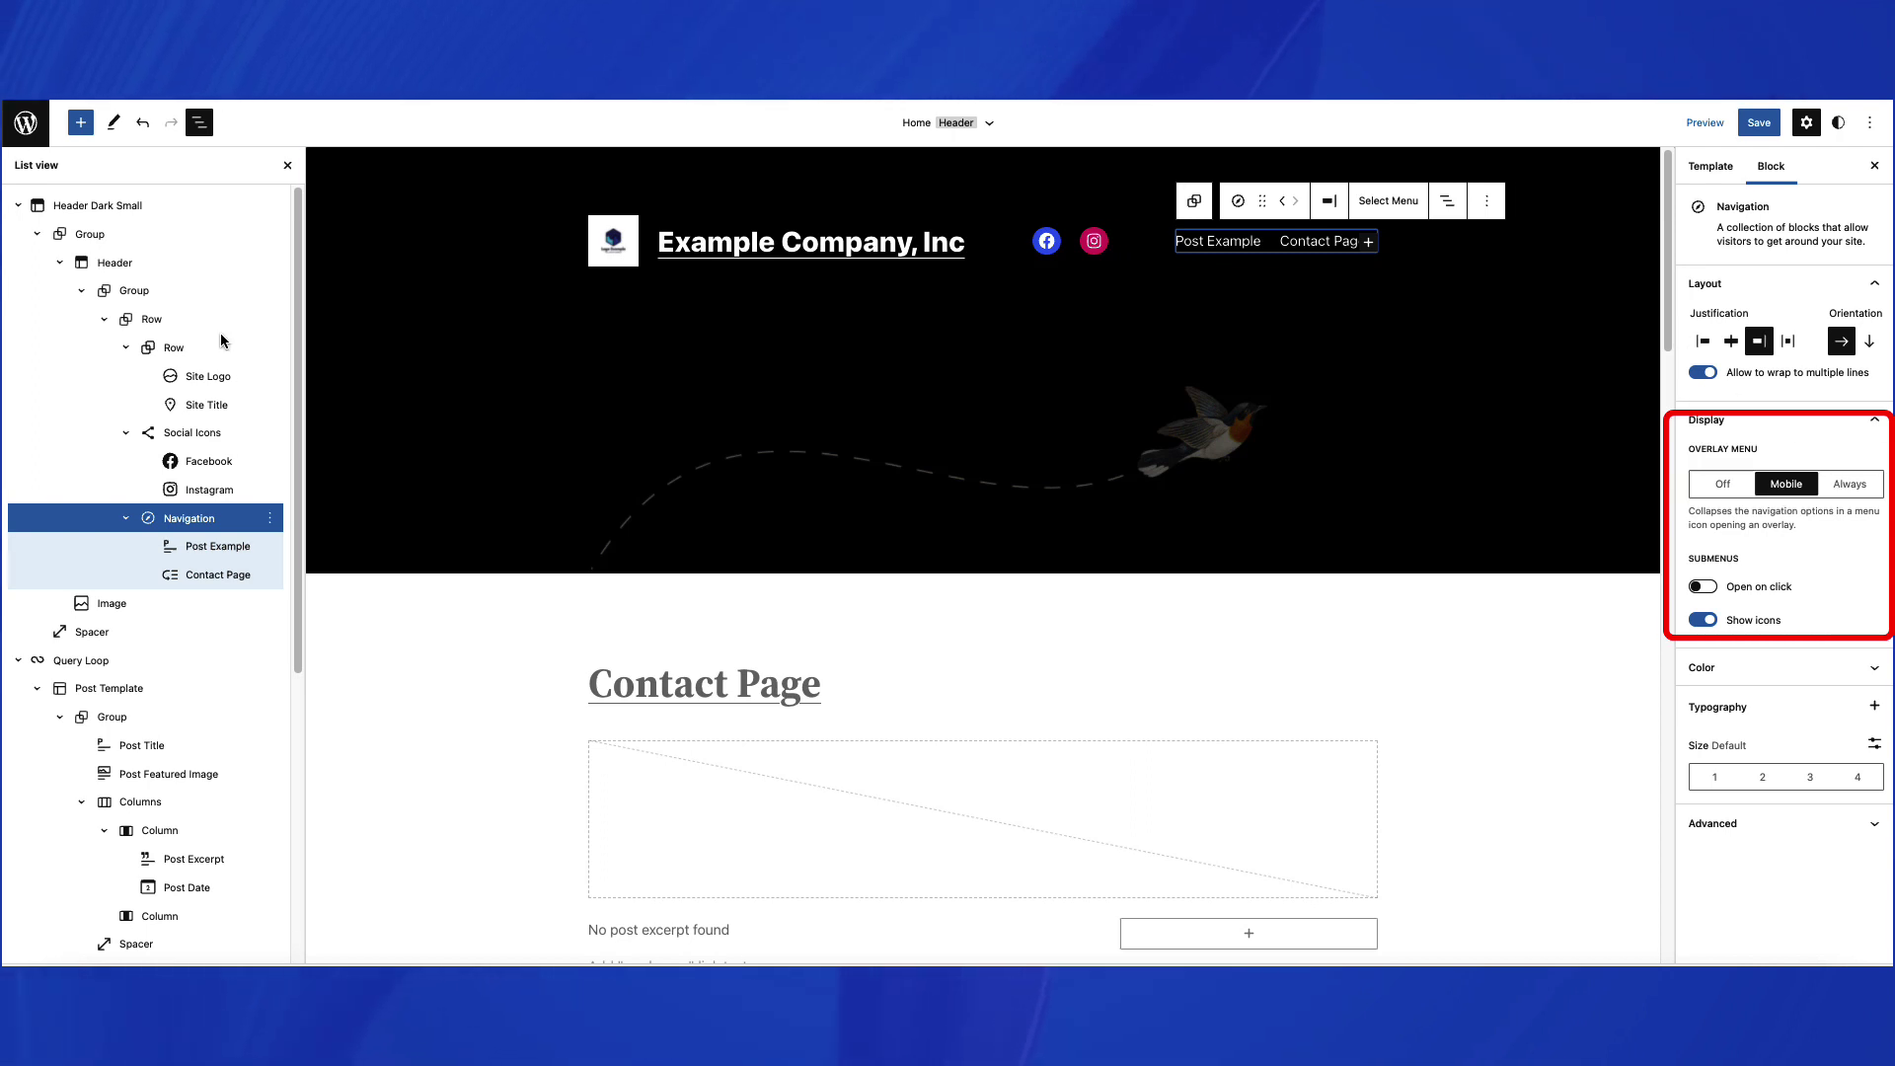
# Set the navigation's Overlay Menu to Always and expand the Color panel.
pyautogui.click(1851, 486)
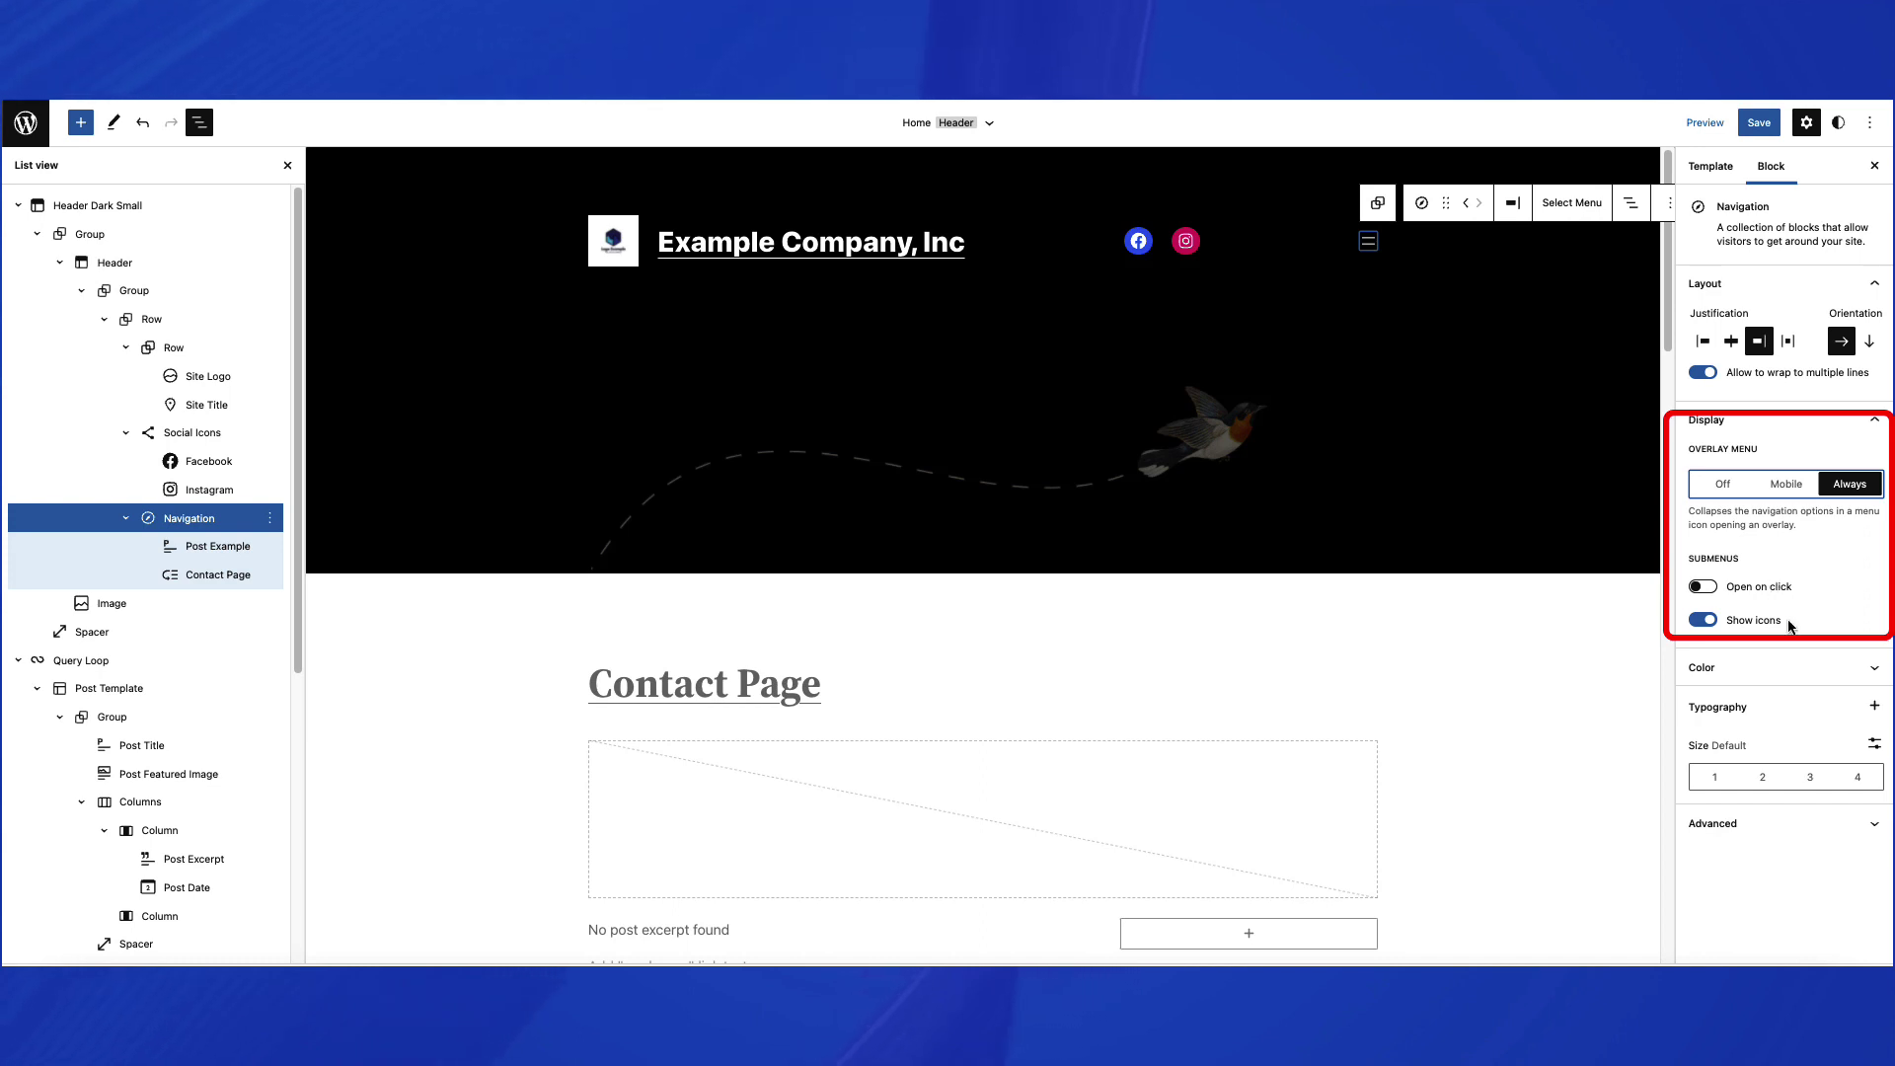
pyautogui.click(1874, 667)
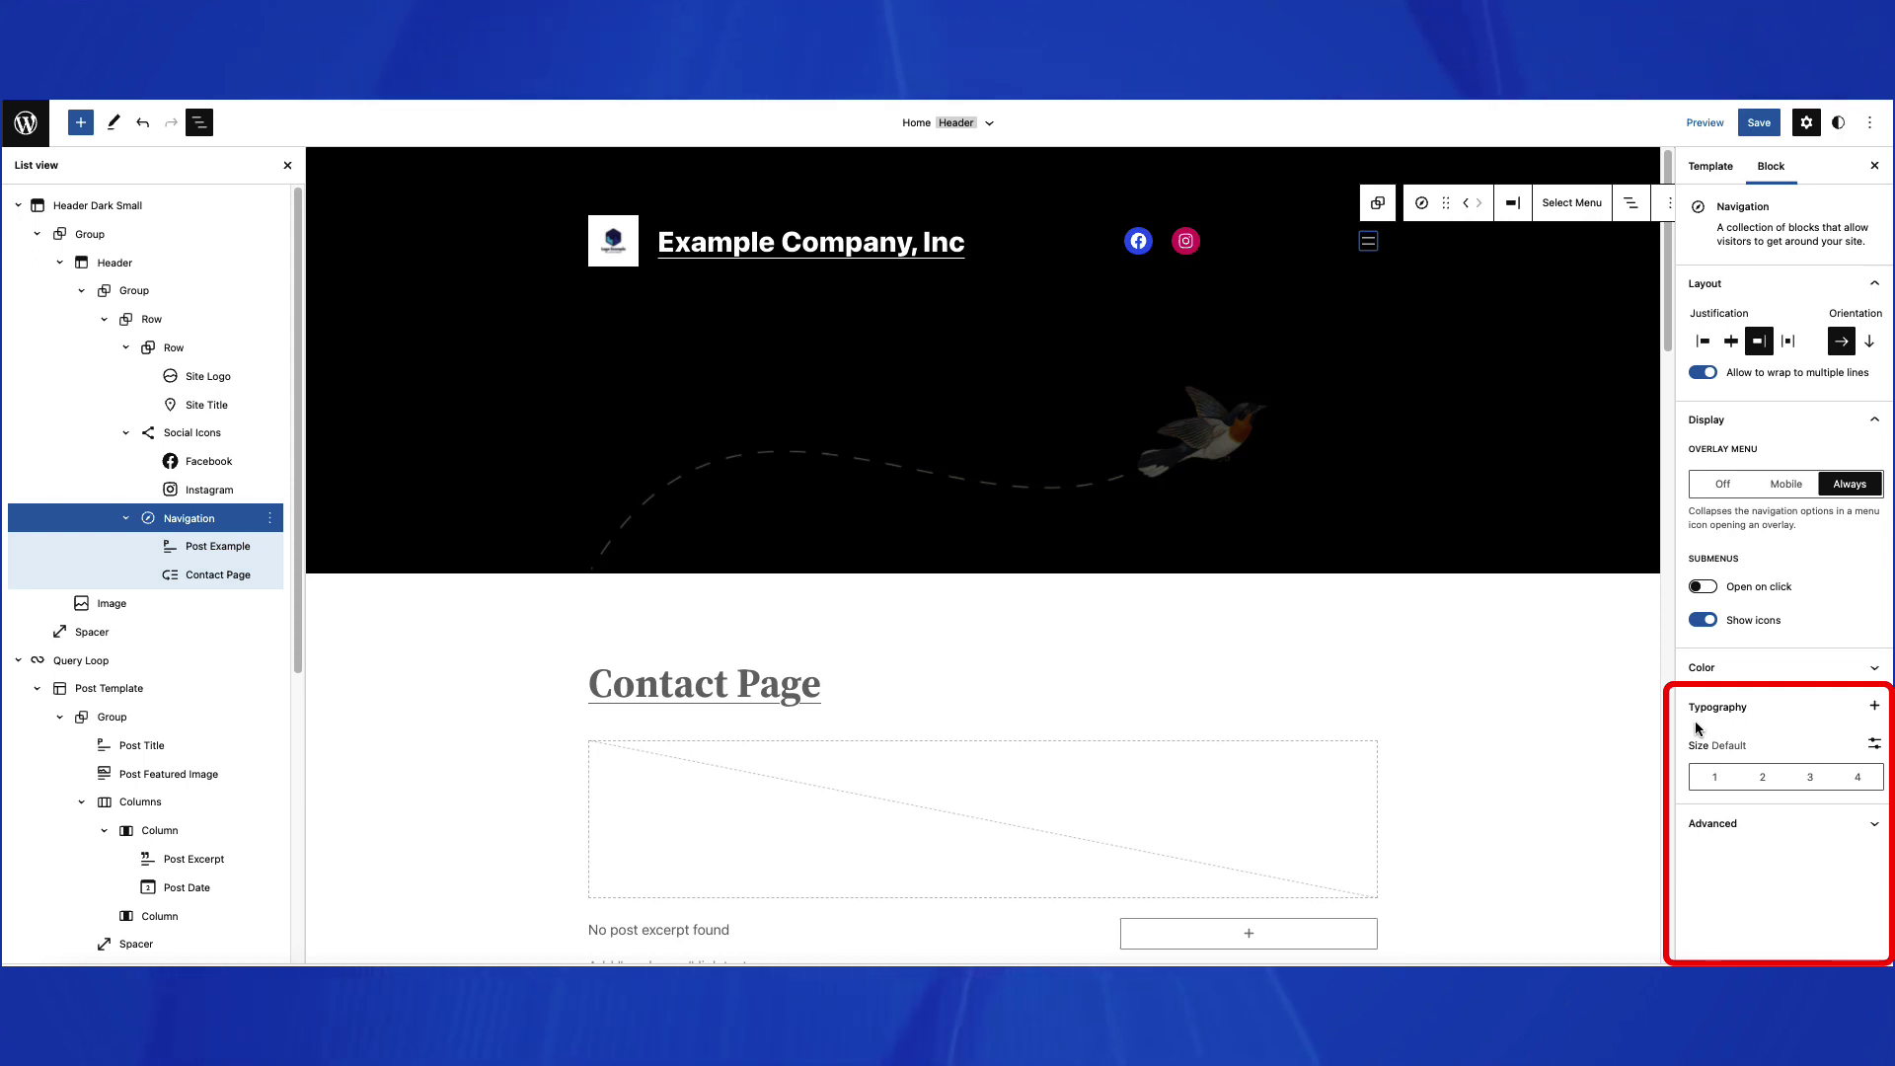
# Switch the navigation's font size to a custom px value and focus its field.
pyautogui.click(1874, 707)
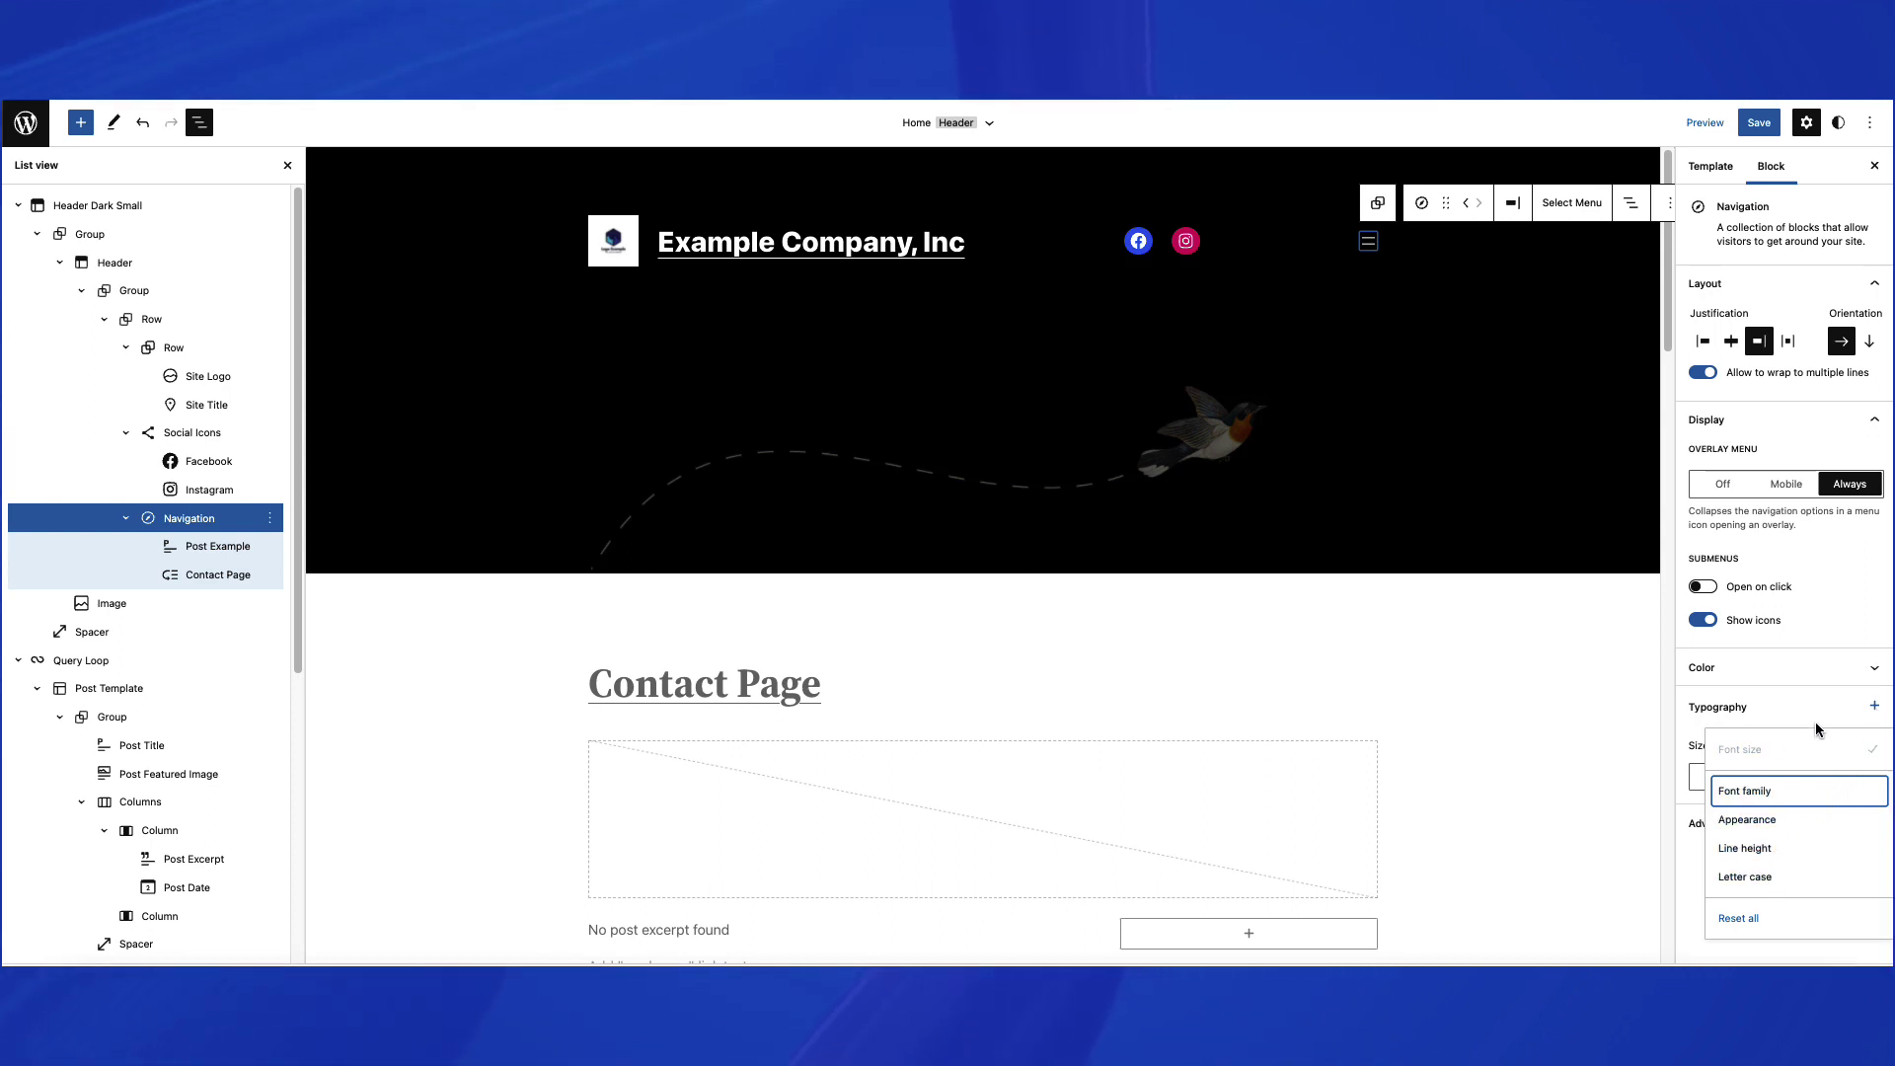
pyautogui.click(1694, 706)
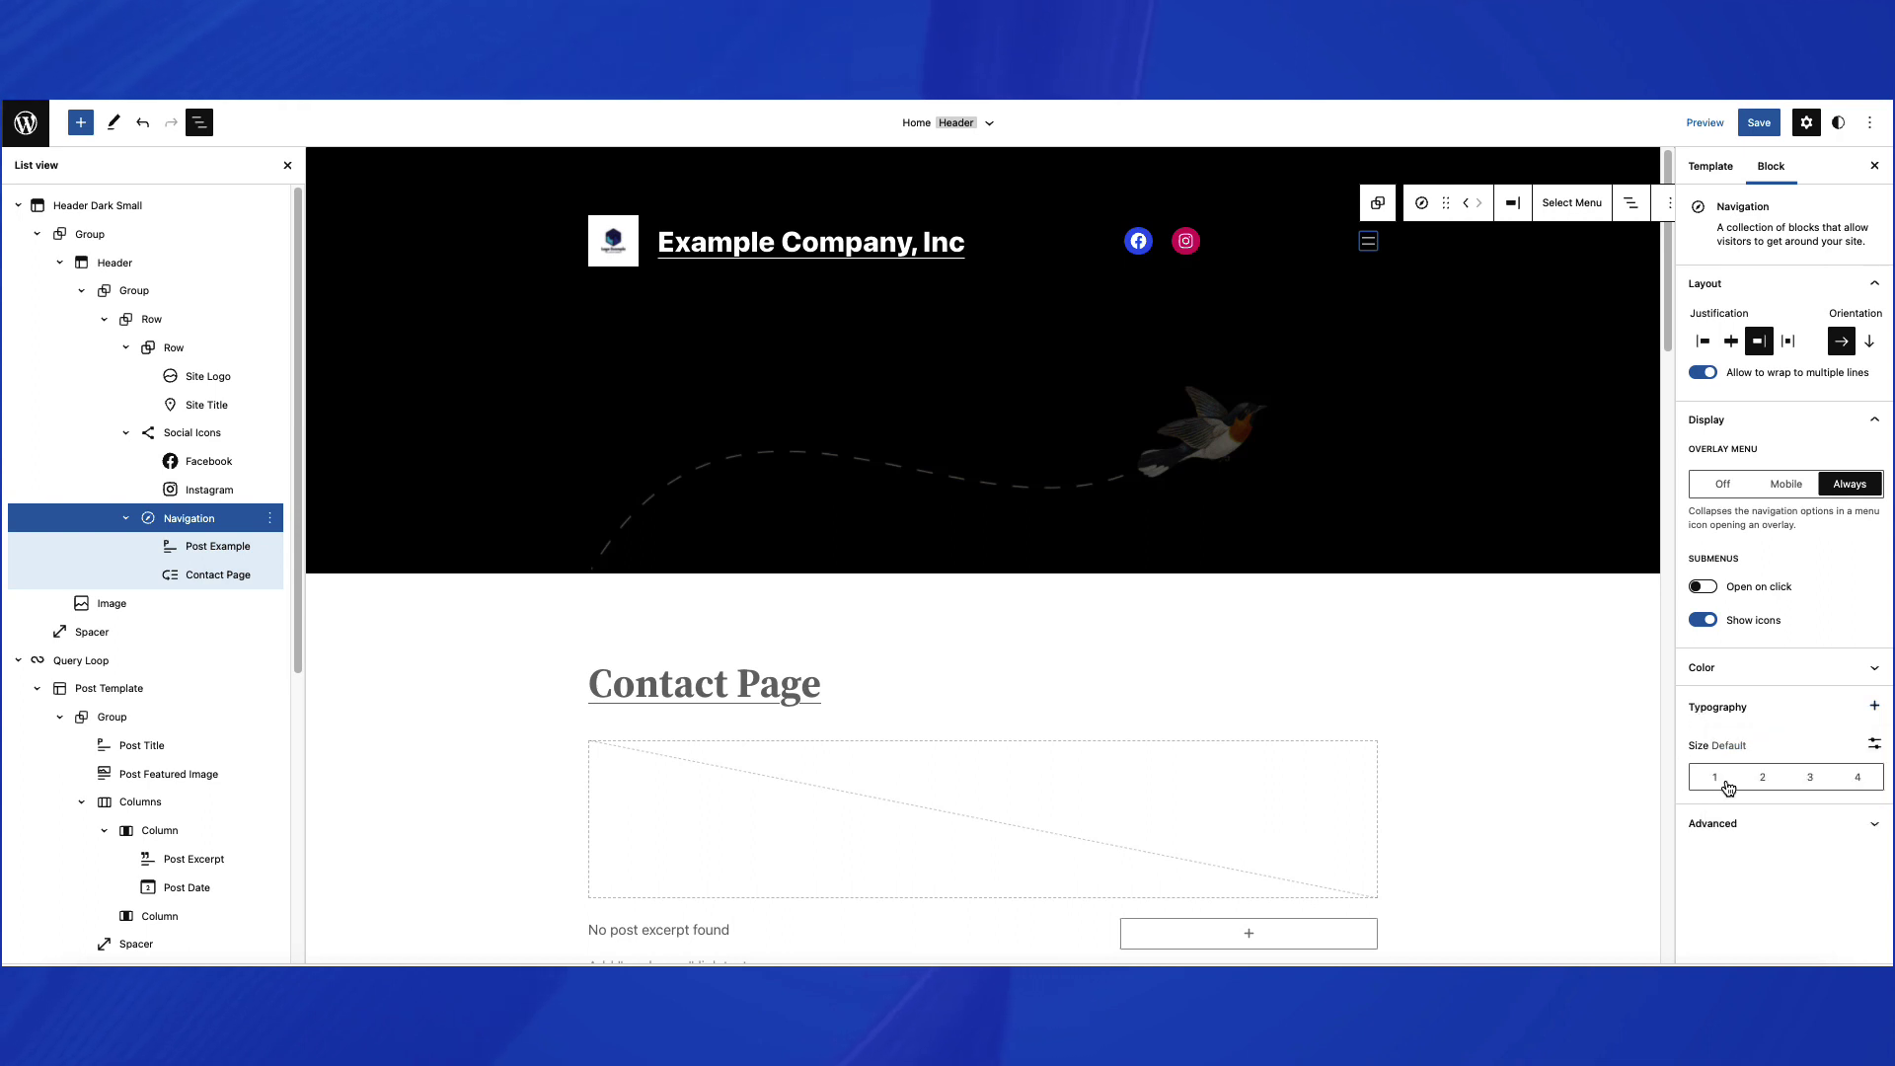
pyautogui.click(1876, 744)
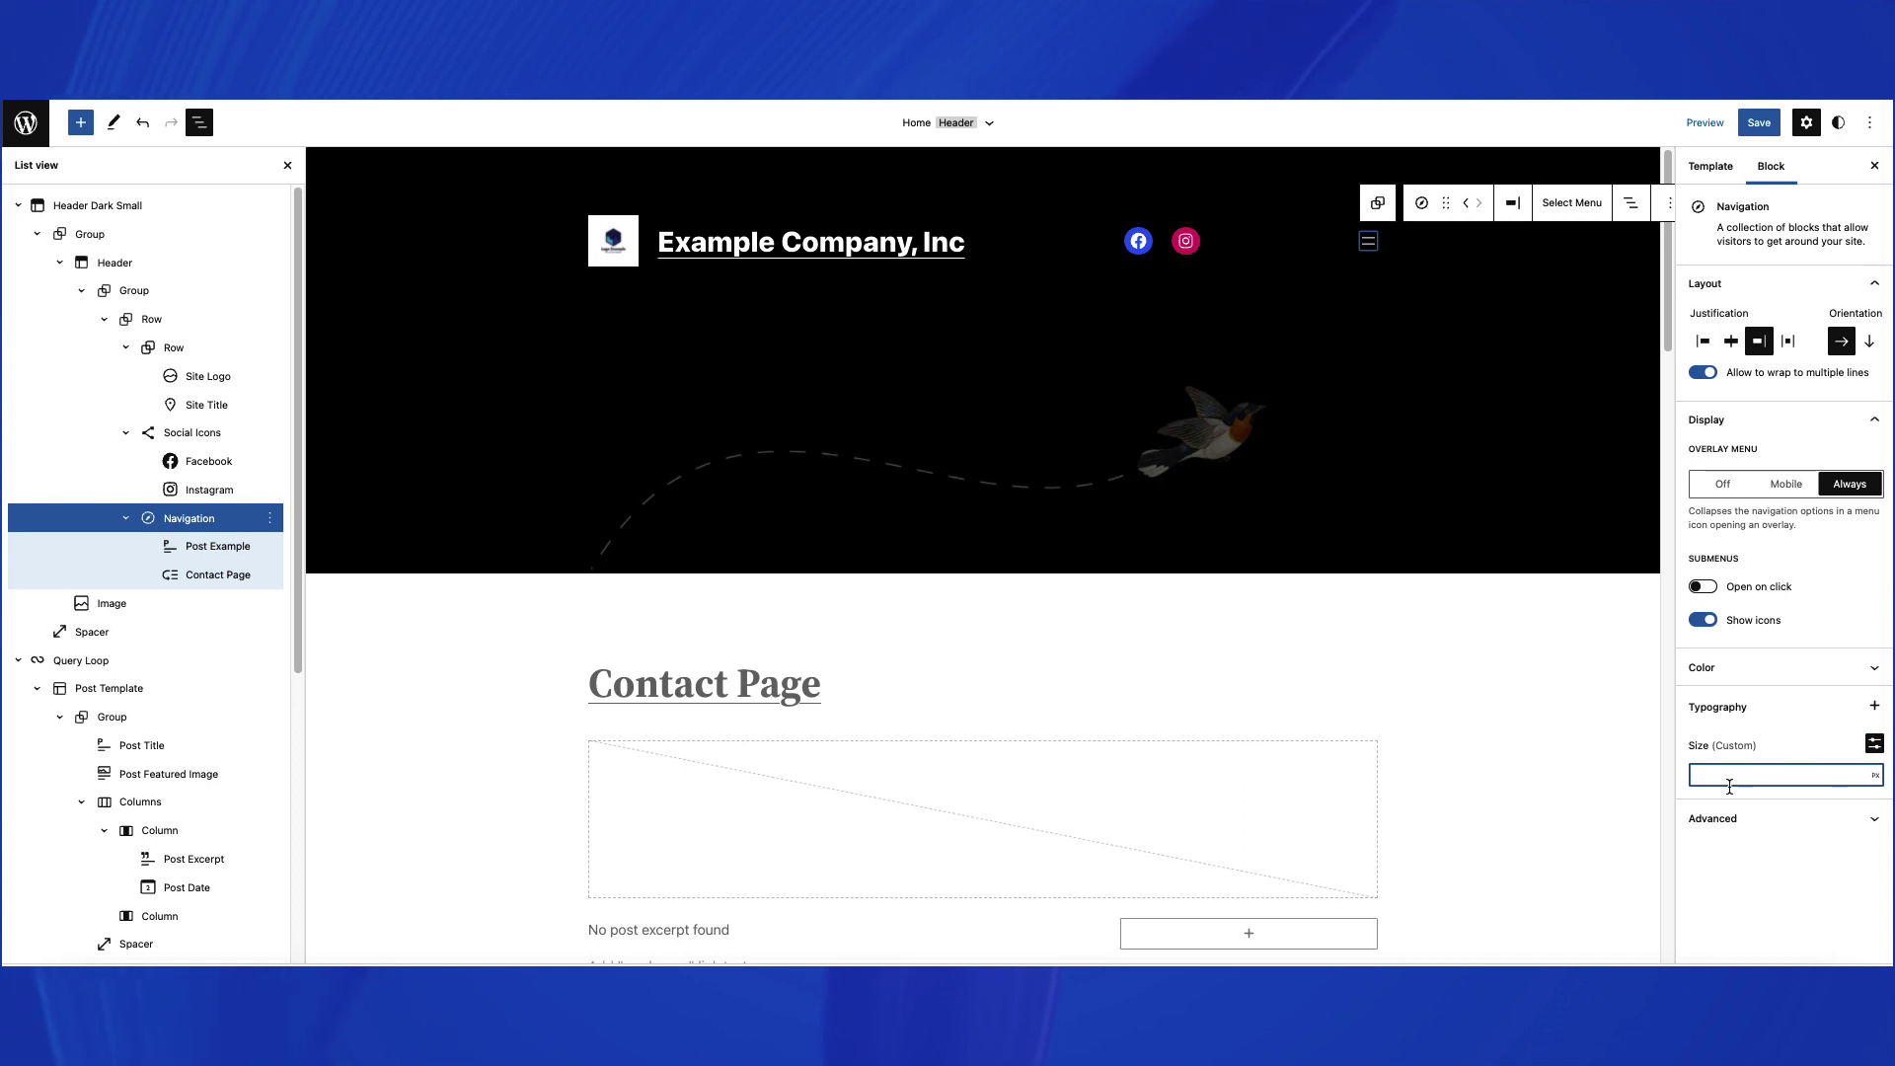
pyautogui.click(1869, 787)
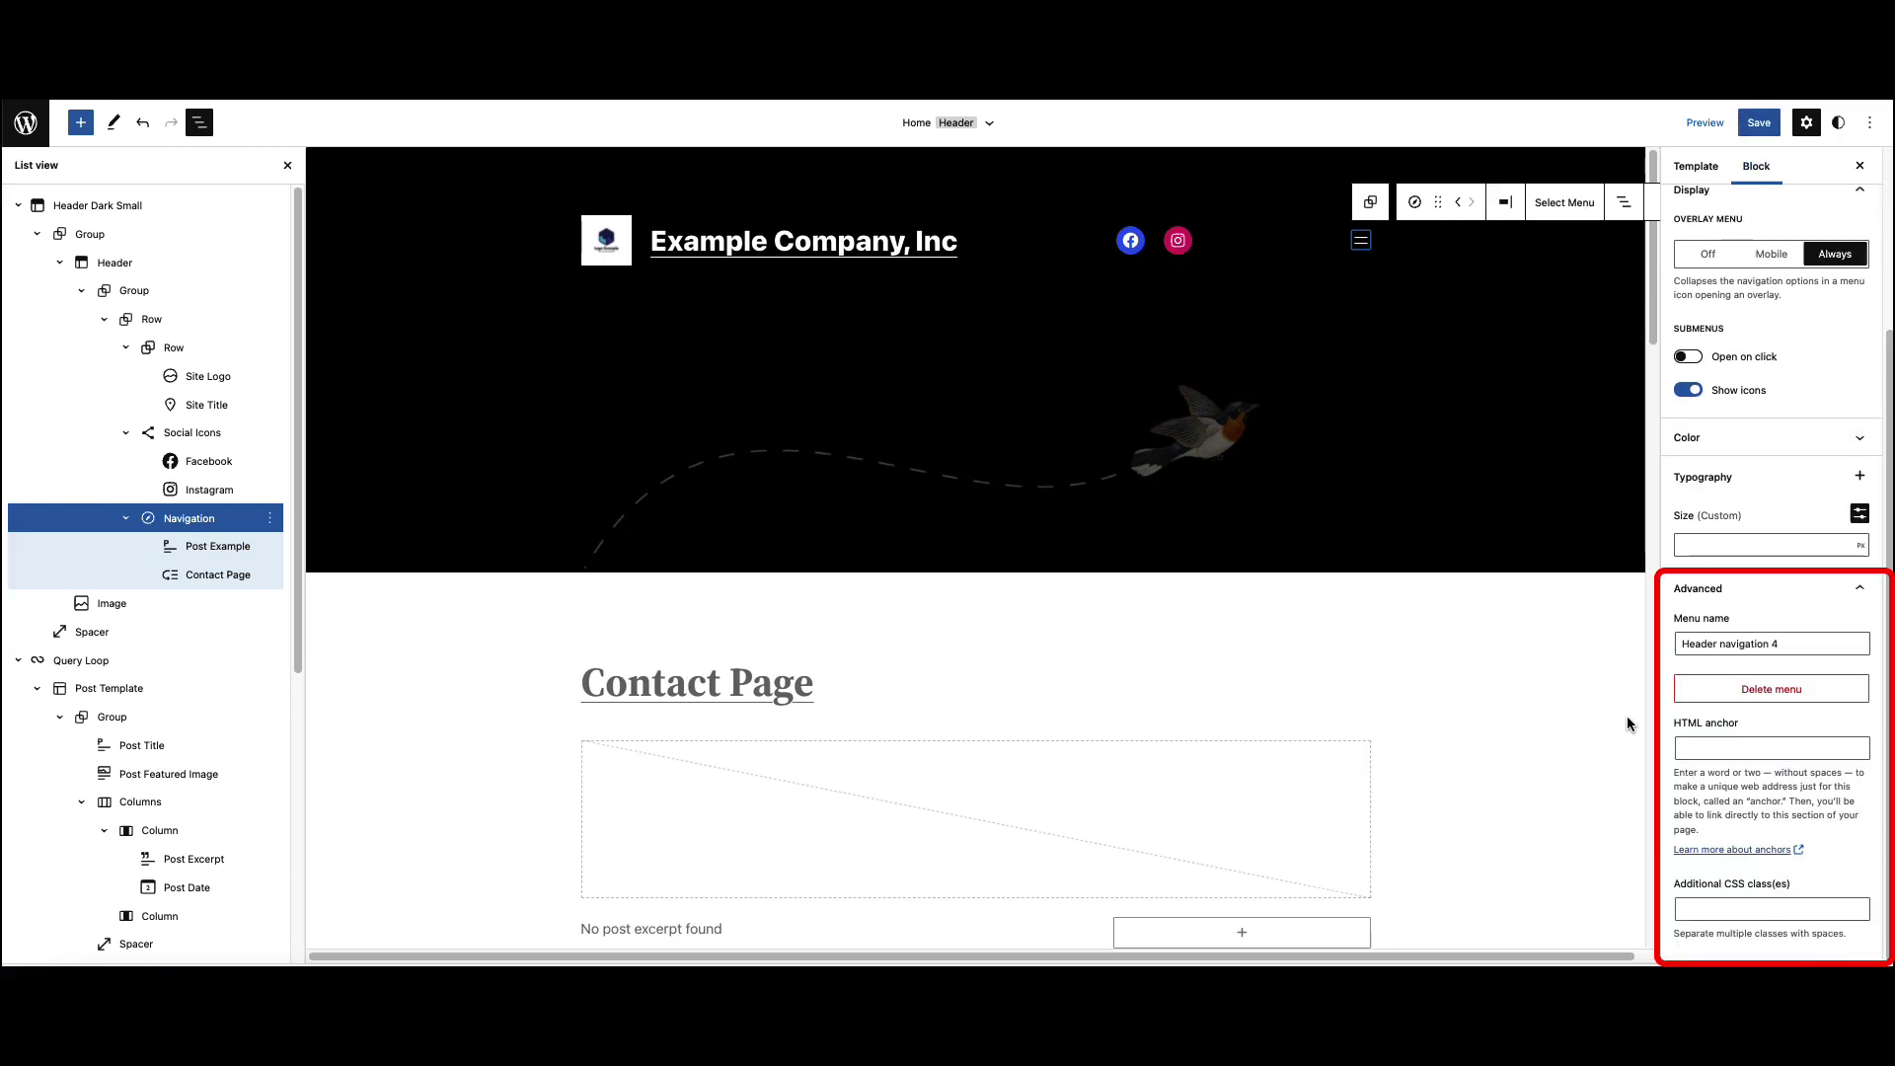